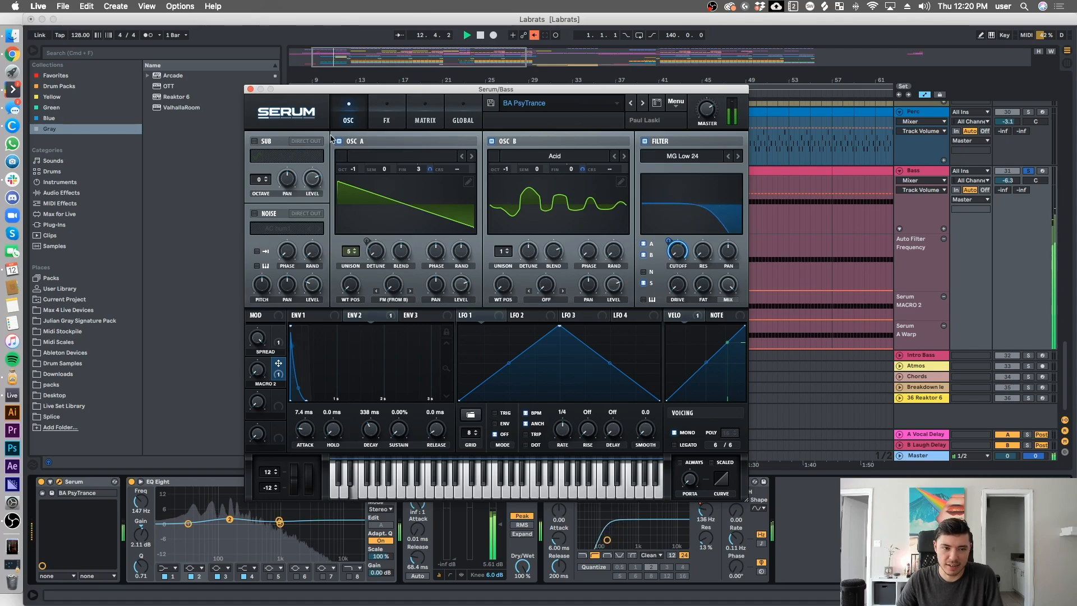
Switch oscillator A off and back on to compare the bass sound, and close the Bass track's Serum window.
click(339, 140)
click(339, 140)
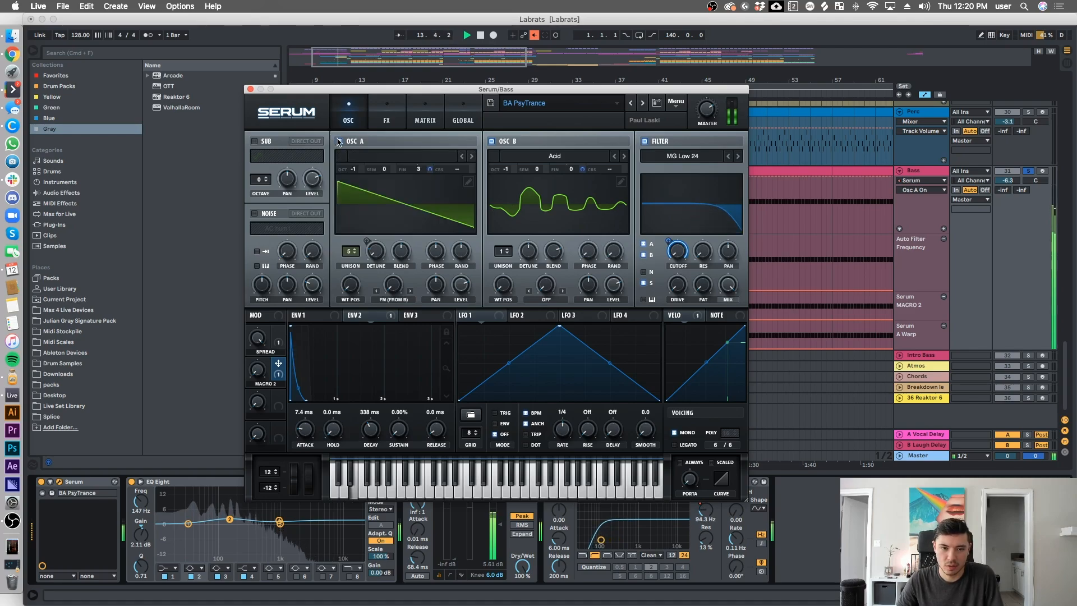
click(250, 90)
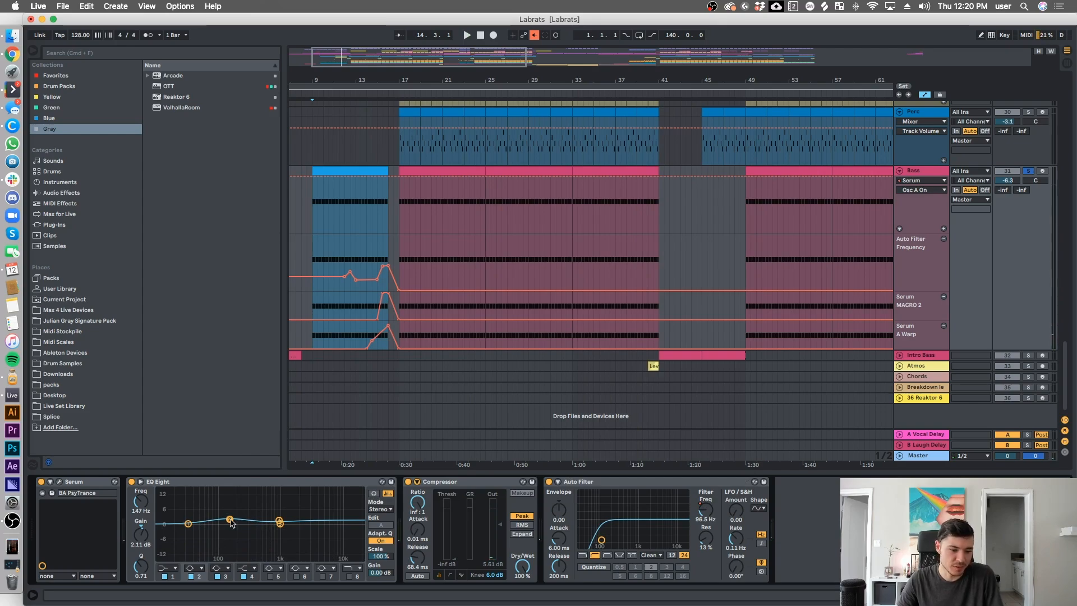
Inspect the upper EQ Eight band, the Compressor's sidechain settings and the Auto Filter on the Bass track.
click(280, 521)
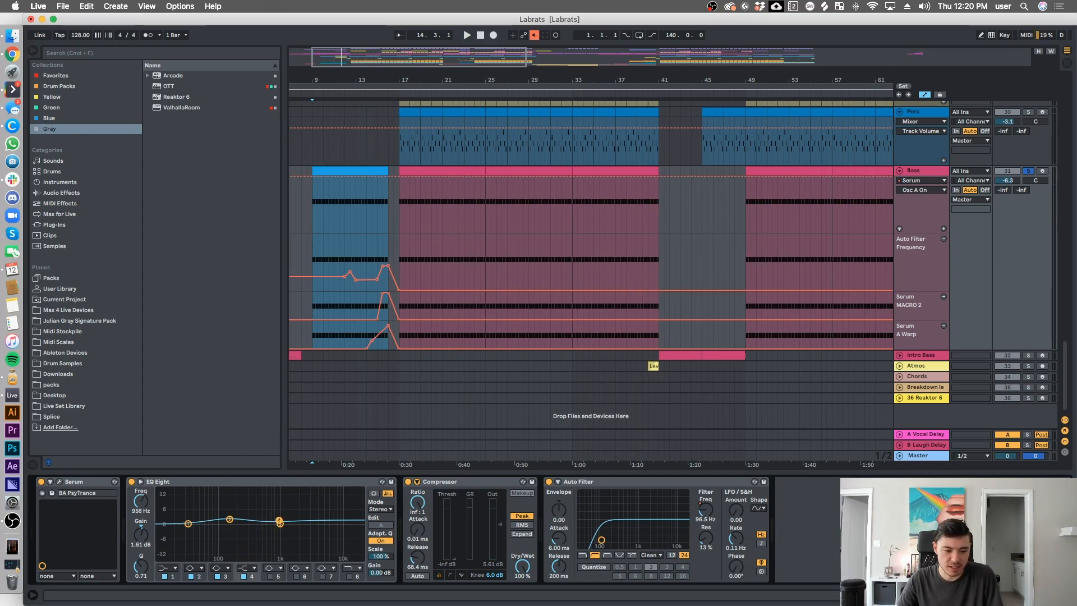
click(481, 495)
click(416, 482)
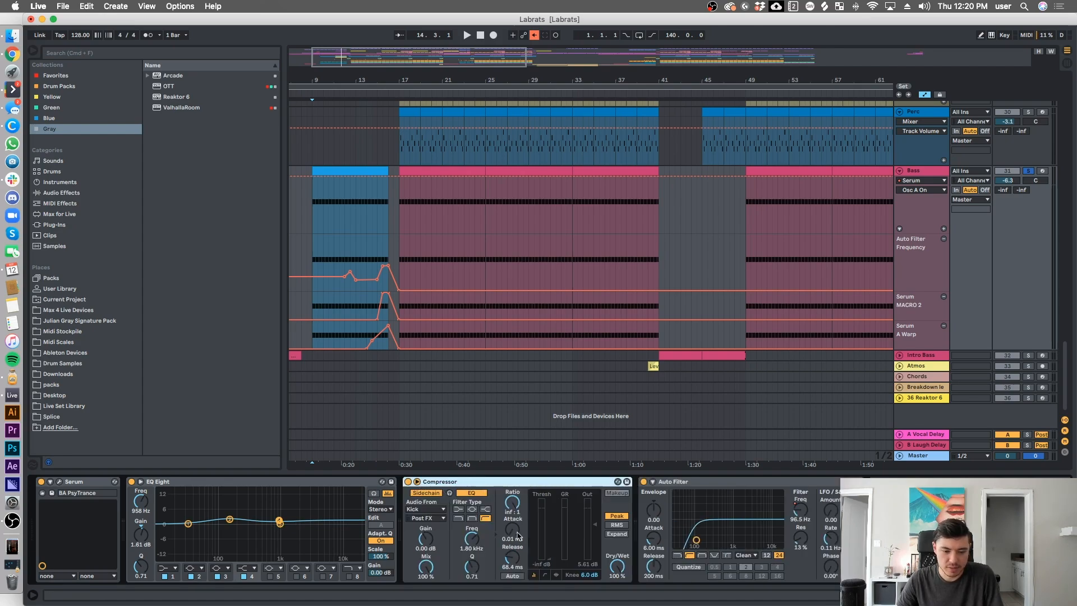
click(670, 486)
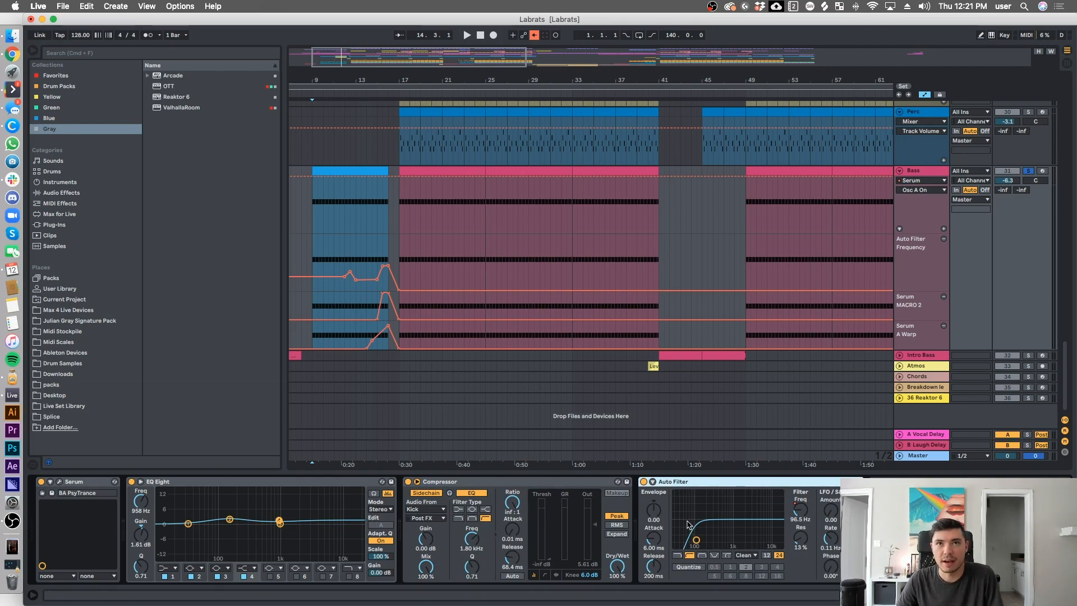
Play the soloed Bass track from 16.3.1 into the main section and stop playback.
click(355, 202)
click(382, 222)
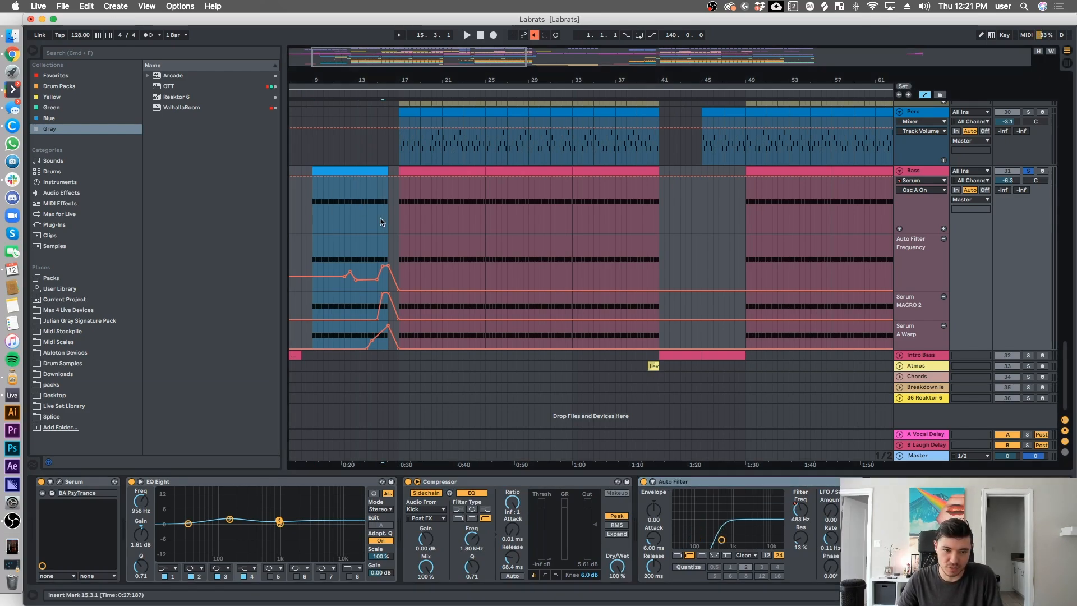
click(395, 203)
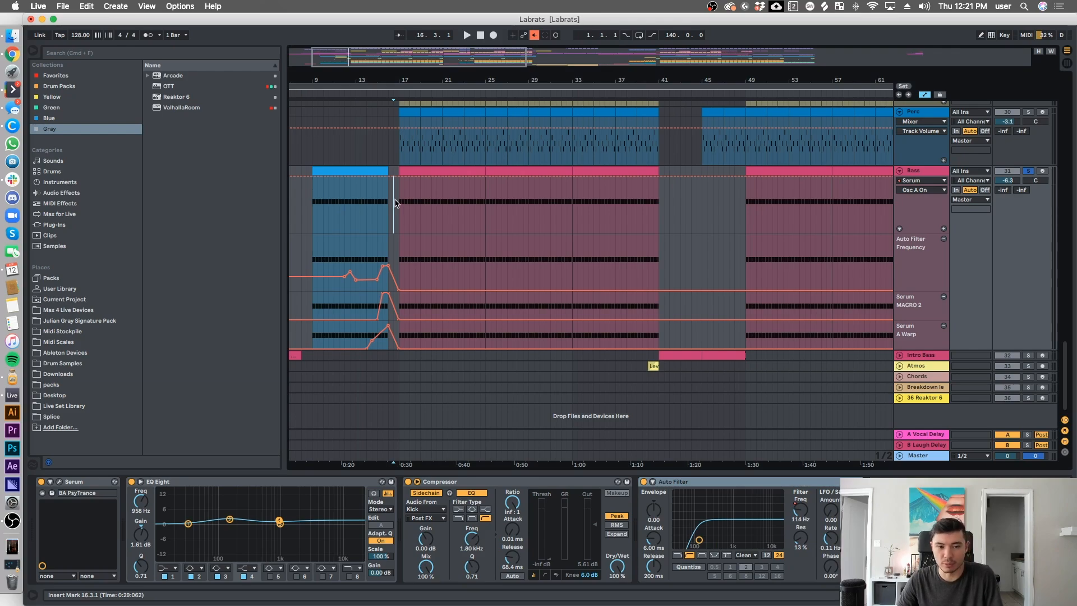
key(space)
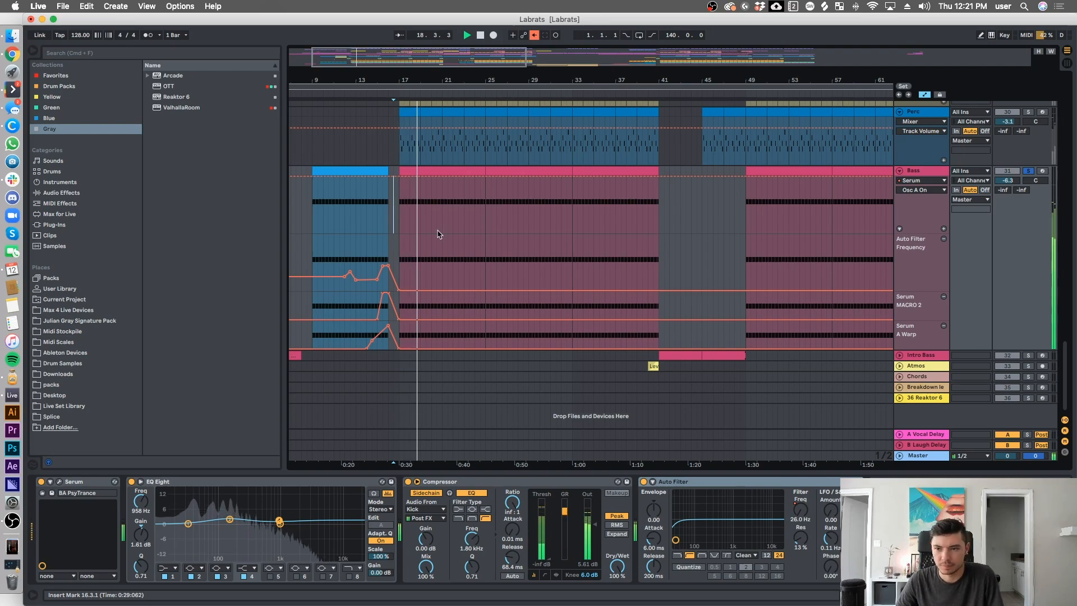
key(space)
Unfold and solo the Intro Bass track, play its clip from 40.3.1, and end the solo and playback.
click(900, 355)
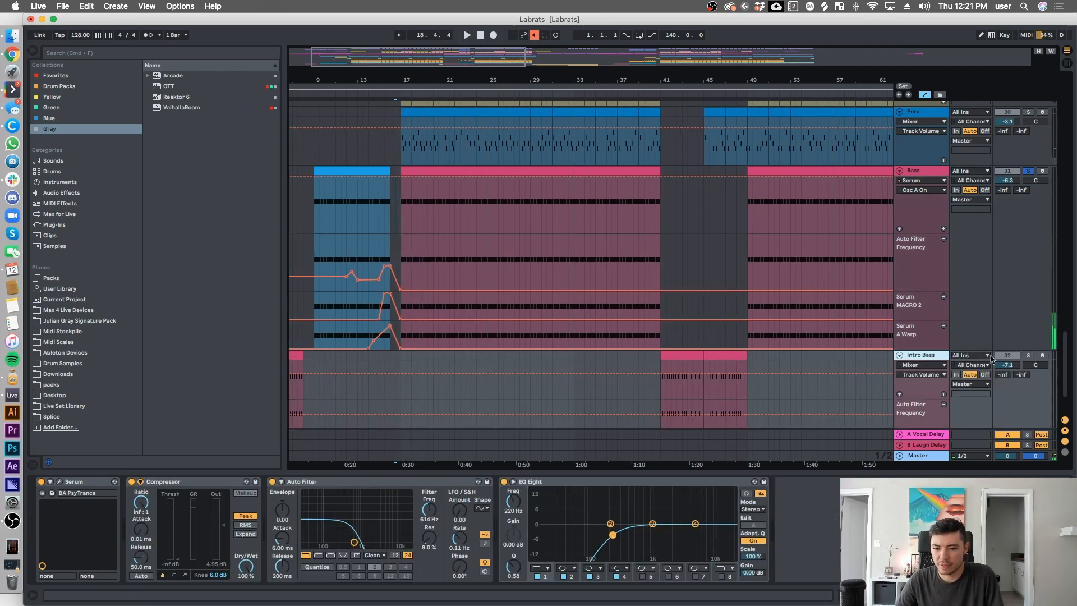
click(1027, 356)
scroll(645, 314, down, 3)
click(657, 321)
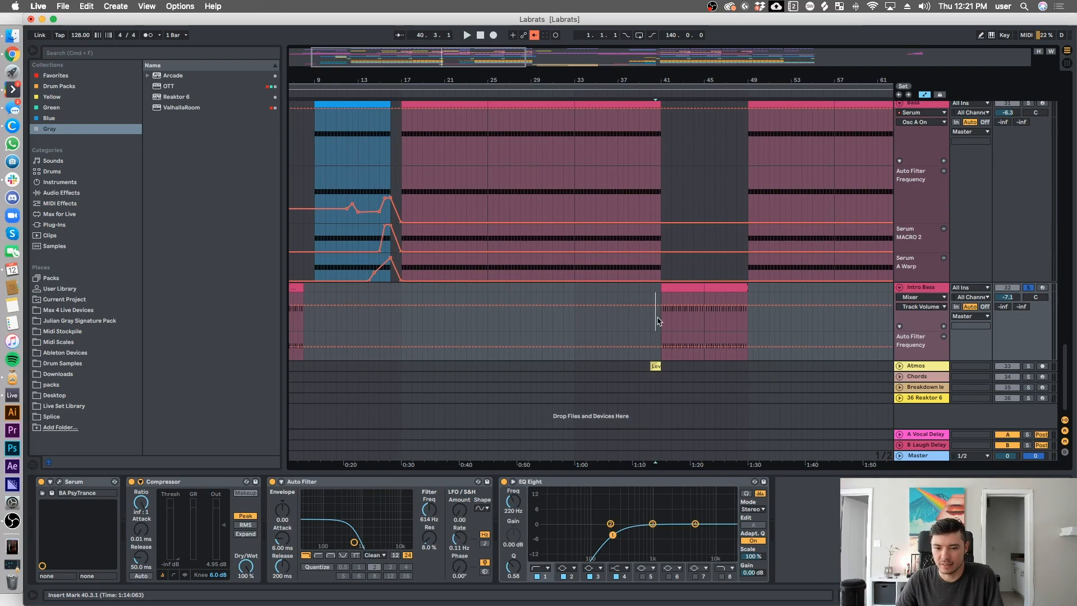
key(space)
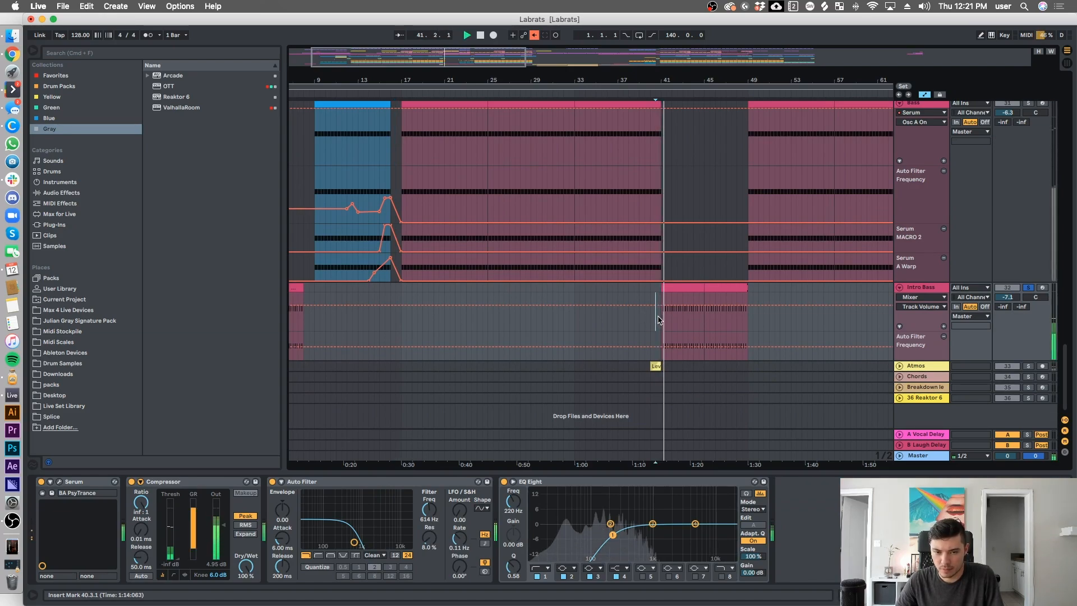
click(1027, 288)
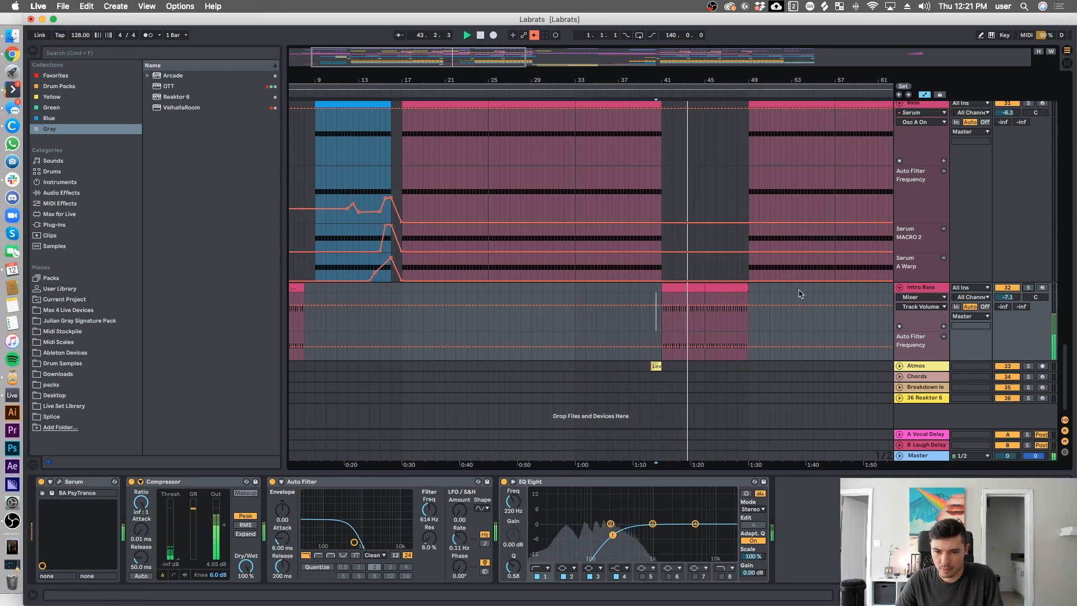
key(space)
Review the Intro Bass track's Serum patch, including the Env 2 settings, and close its window.
key(super+e)
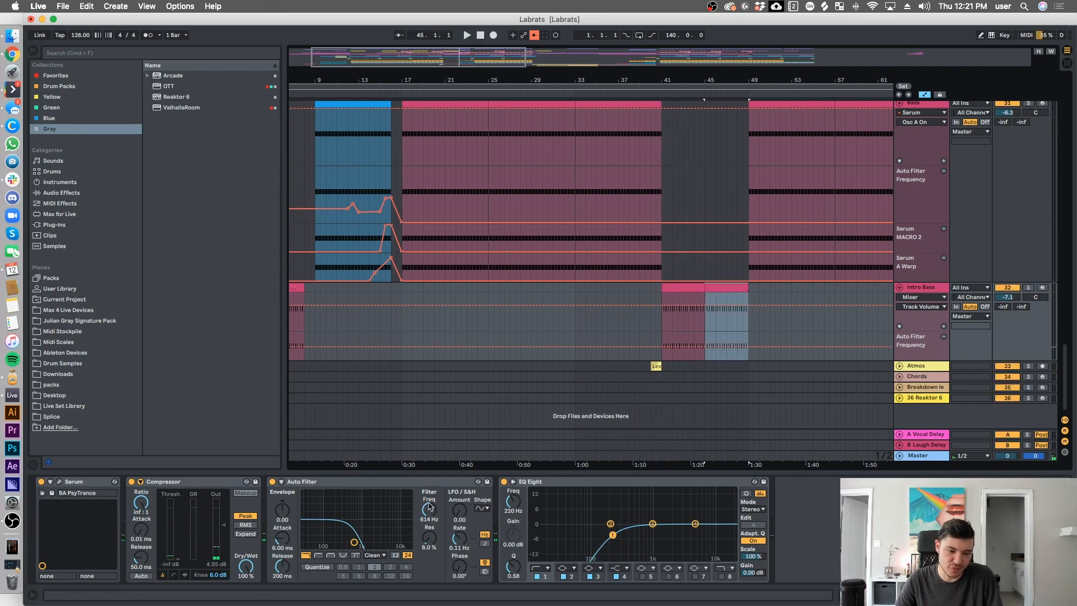
click(706, 324)
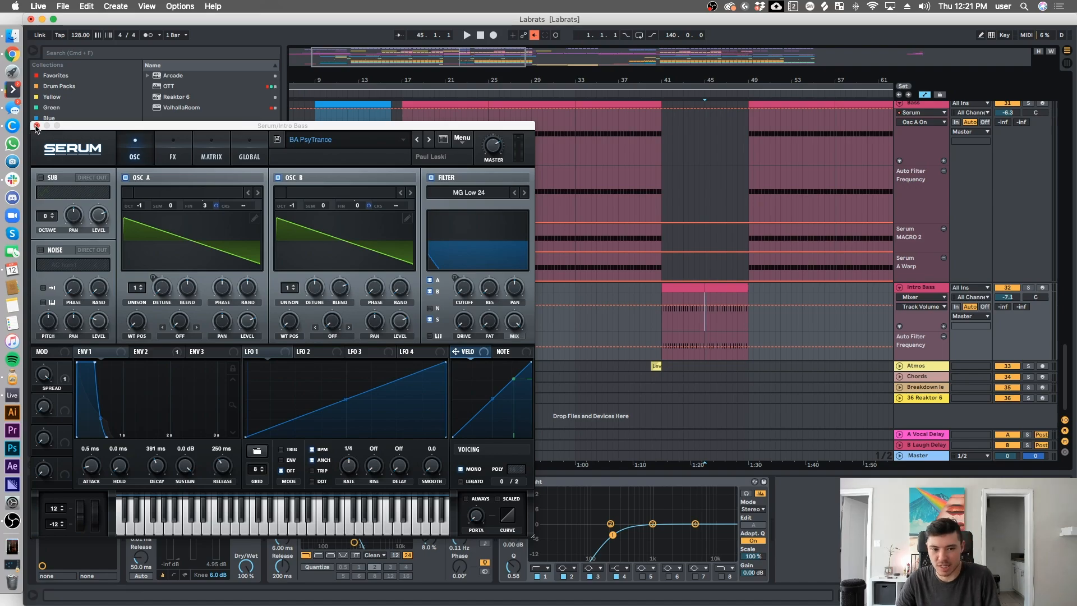
click(153, 352)
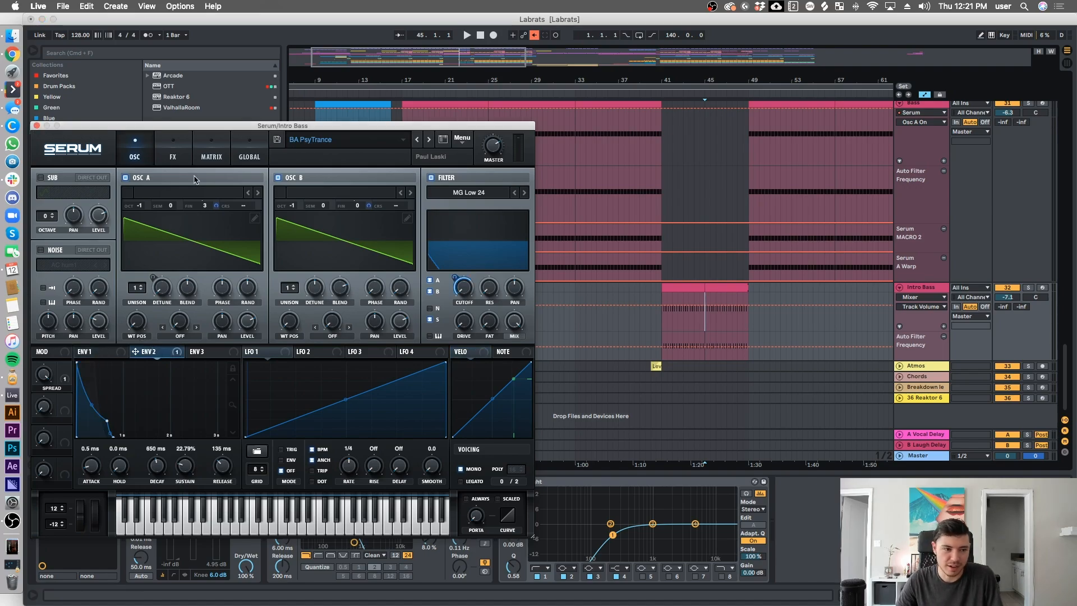
click(36, 126)
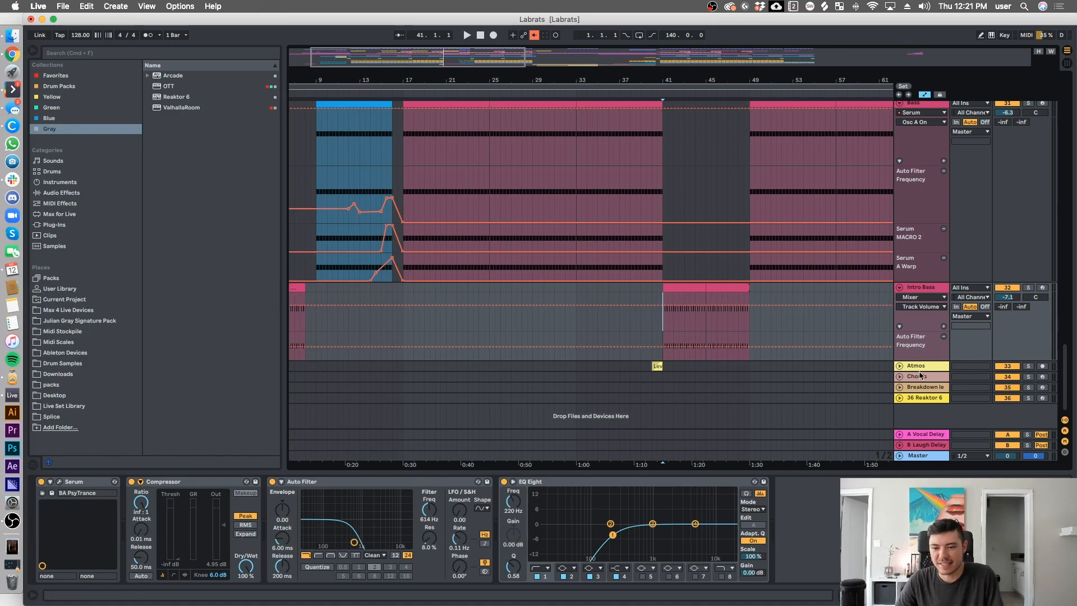
Unfold and solo the Atmos track, and audition its short clip from 40.1.1.
click(920, 366)
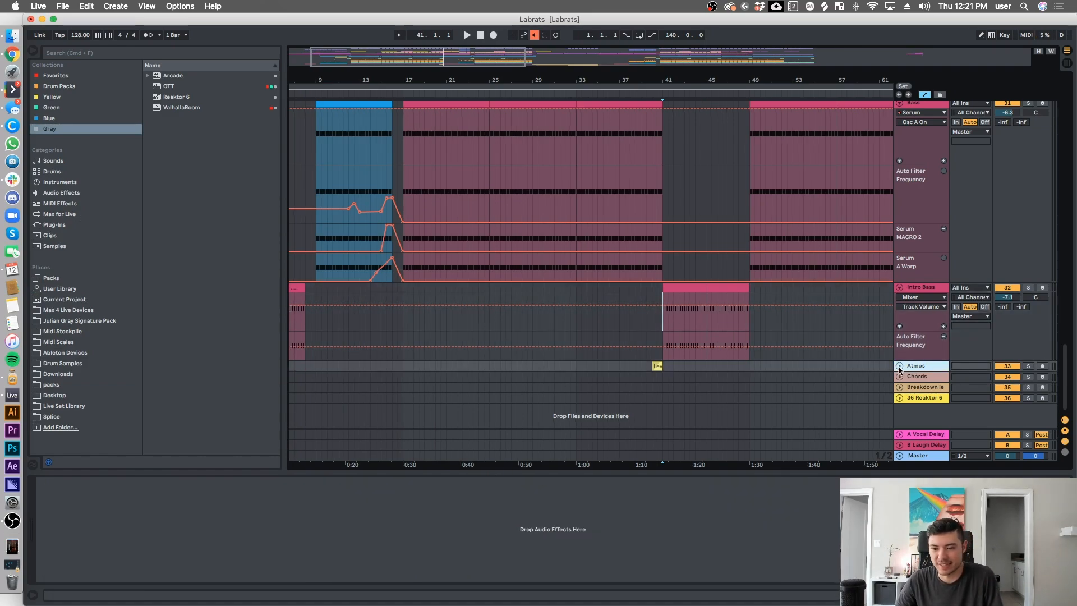
click(899, 366)
scroll(765, 340, down, 2)
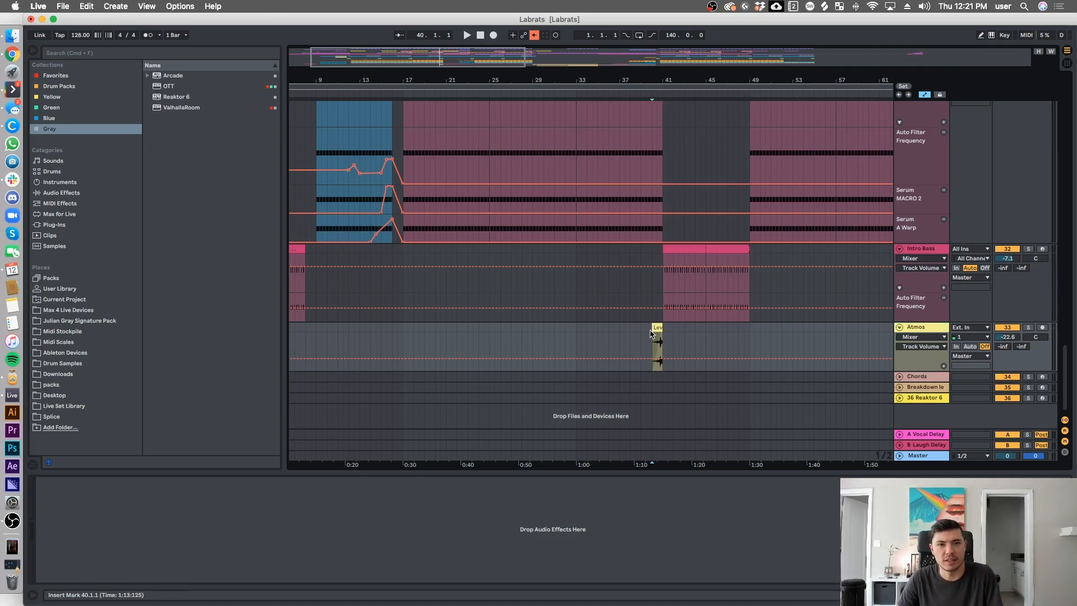
key(s)
key(space)
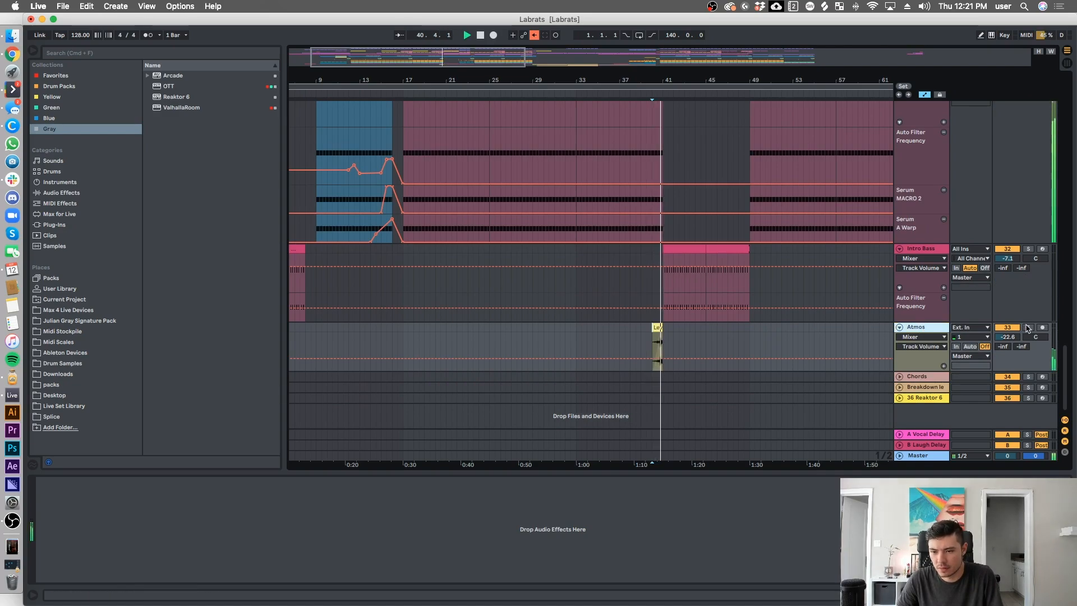
key(space)
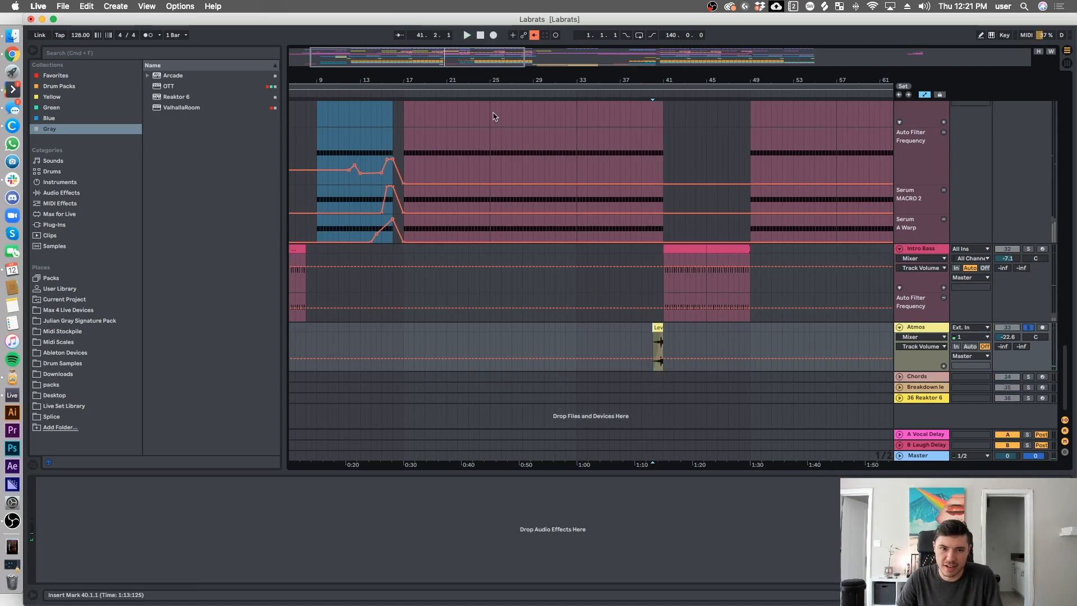
Audition the long Atmos clip from 66.3.1, 73.1.1 and 69.1.1, ending the track's solo along the way.
drag(542, 81, 599, 49)
click(495, 338)
key(space)
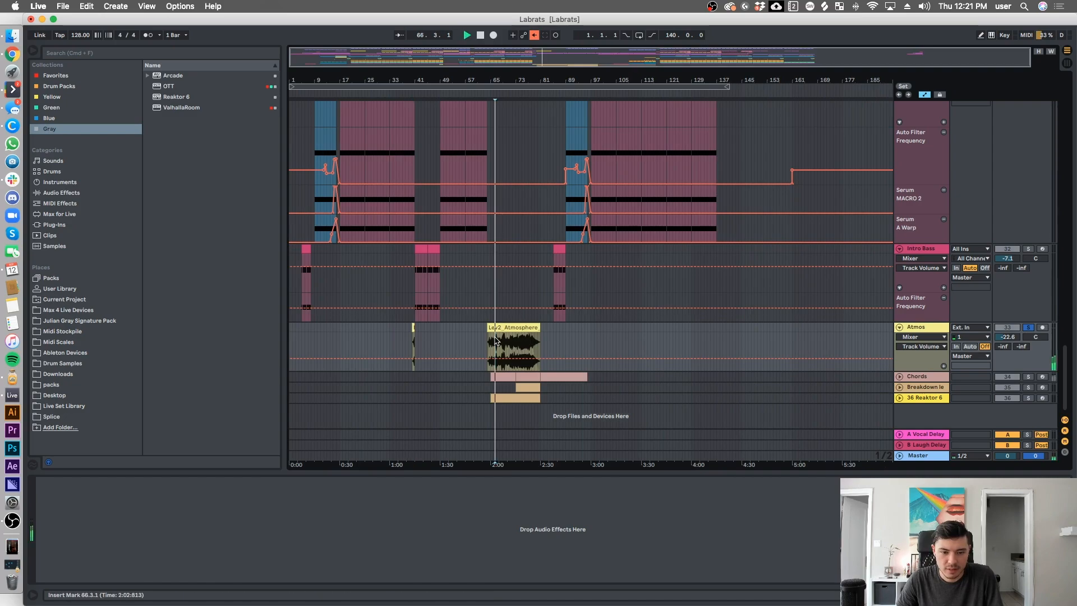
drag(459, 55, 460, 115)
click(677, 340)
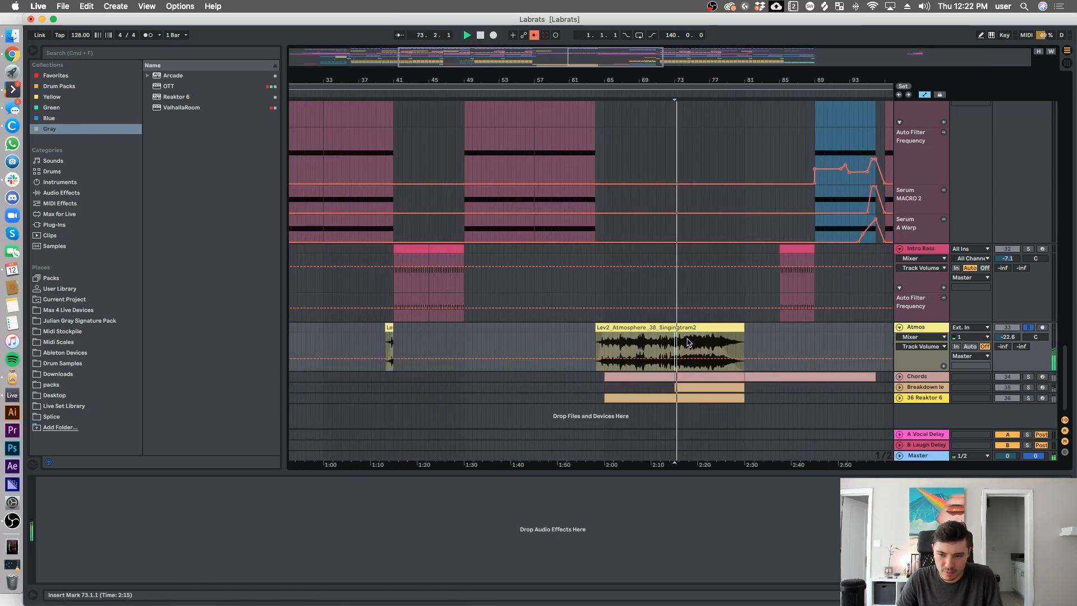
key(space)
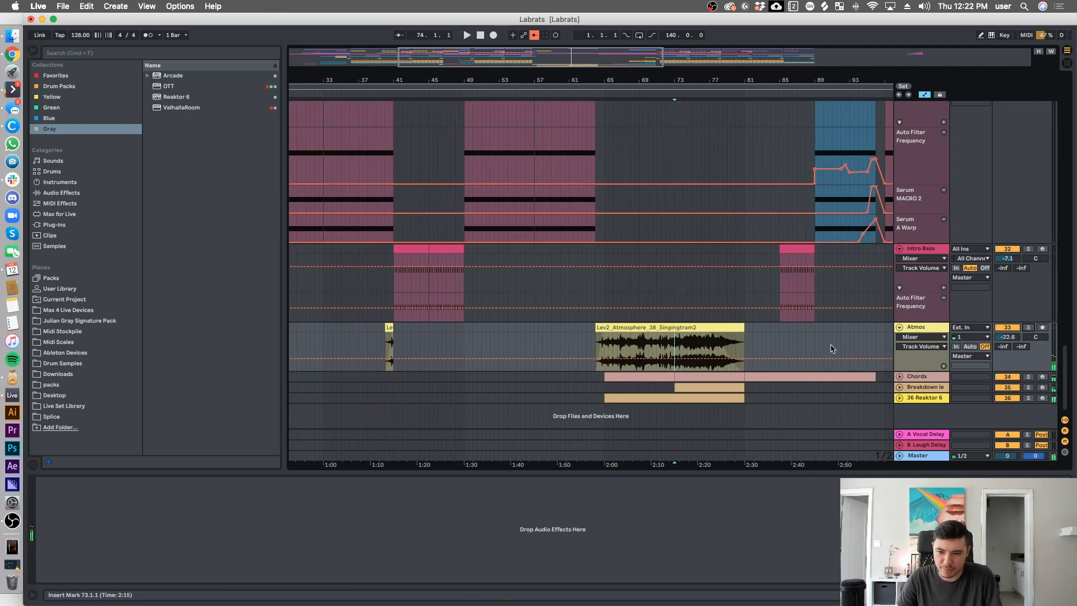
click(640, 343)
key(space)
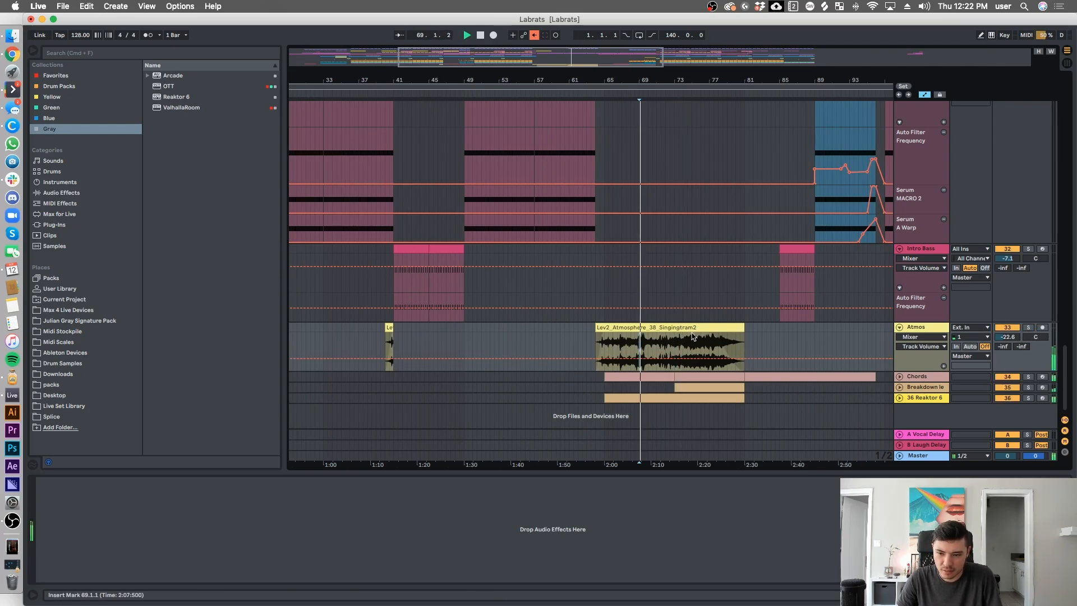
Unfold the Chords track, solo it and make its track lane taller.
click(899, 376)
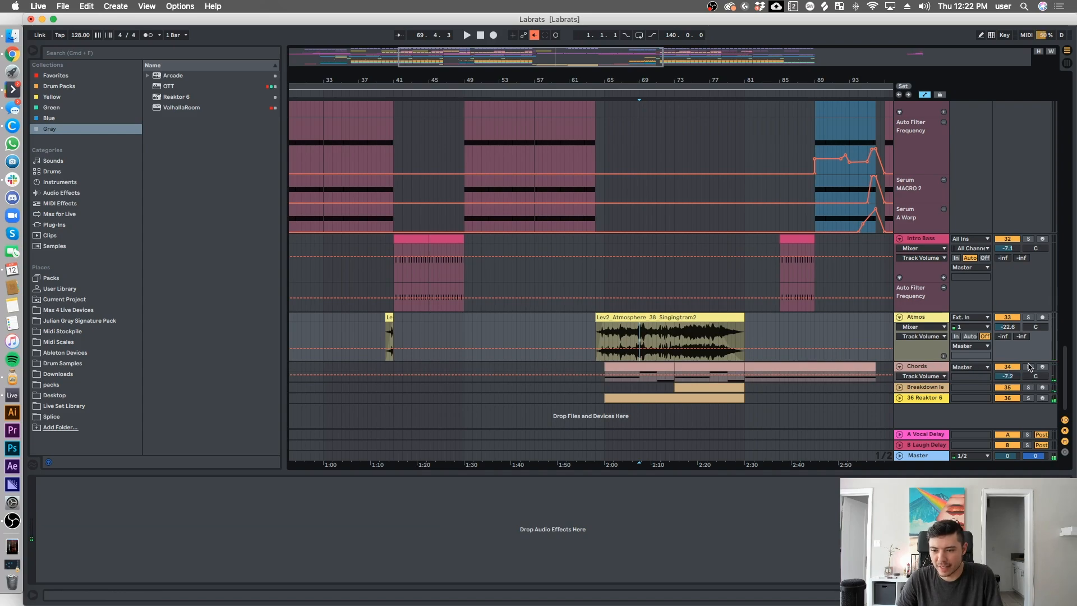
click(1029, 367)
click(886, 370)
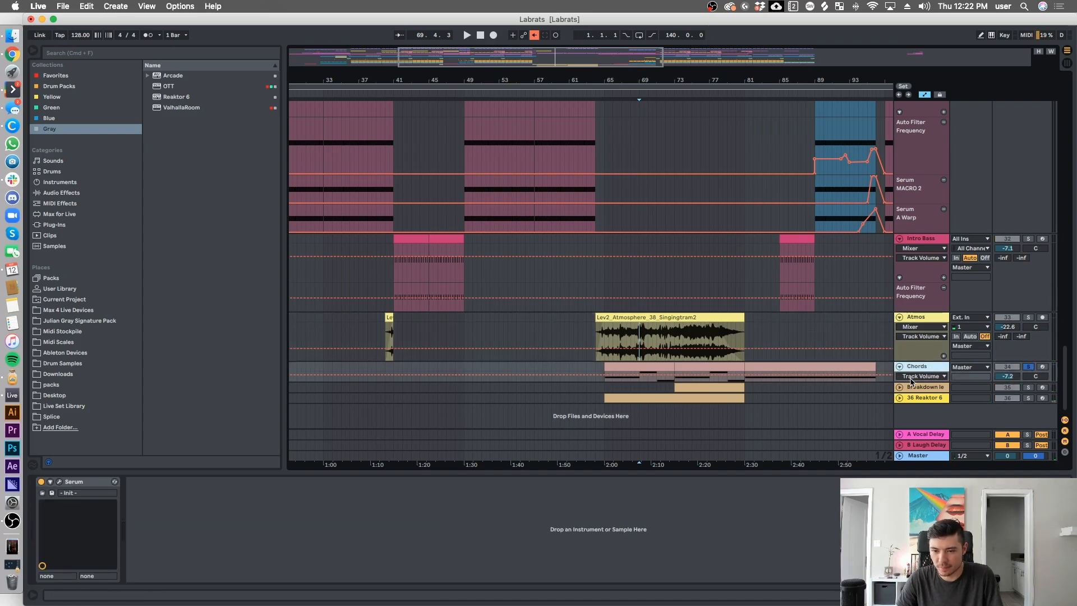
drag(911, 382, 911, 429)
scroll(776, 368, down, 3)
Select the first Chords clip, from 65.1.1 to 73.1.1, and play it.
right_click(628, 317)
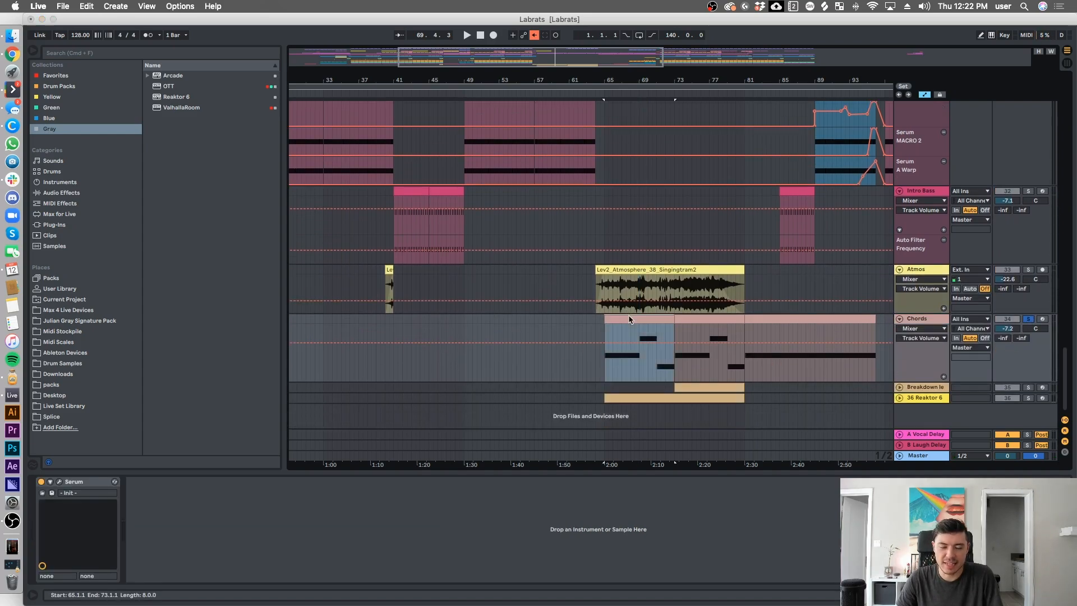
right_click(617, 319)
click(589, 323)
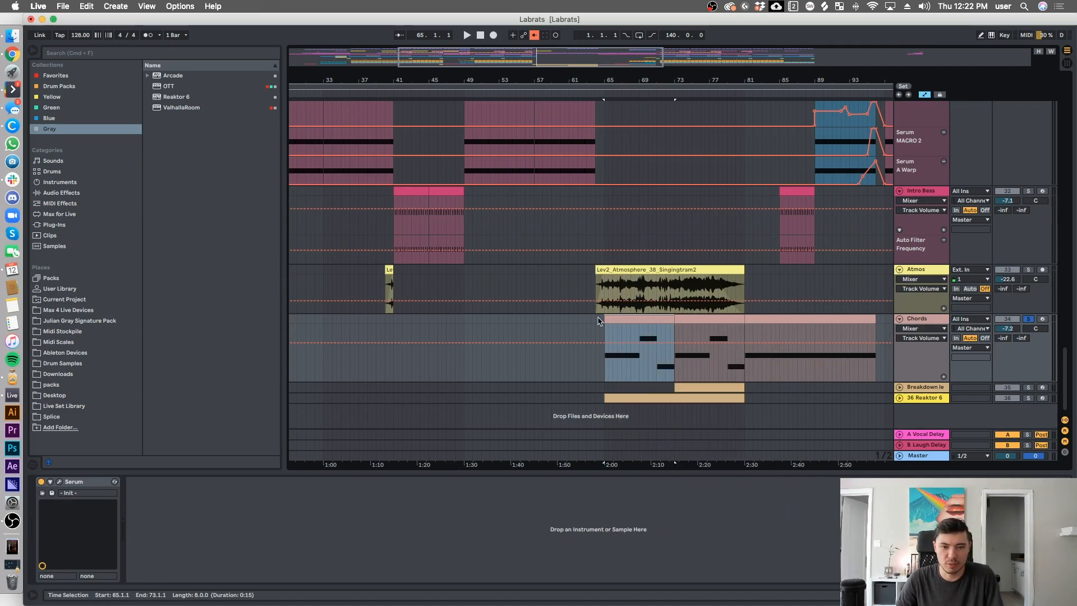
click(601, 320)
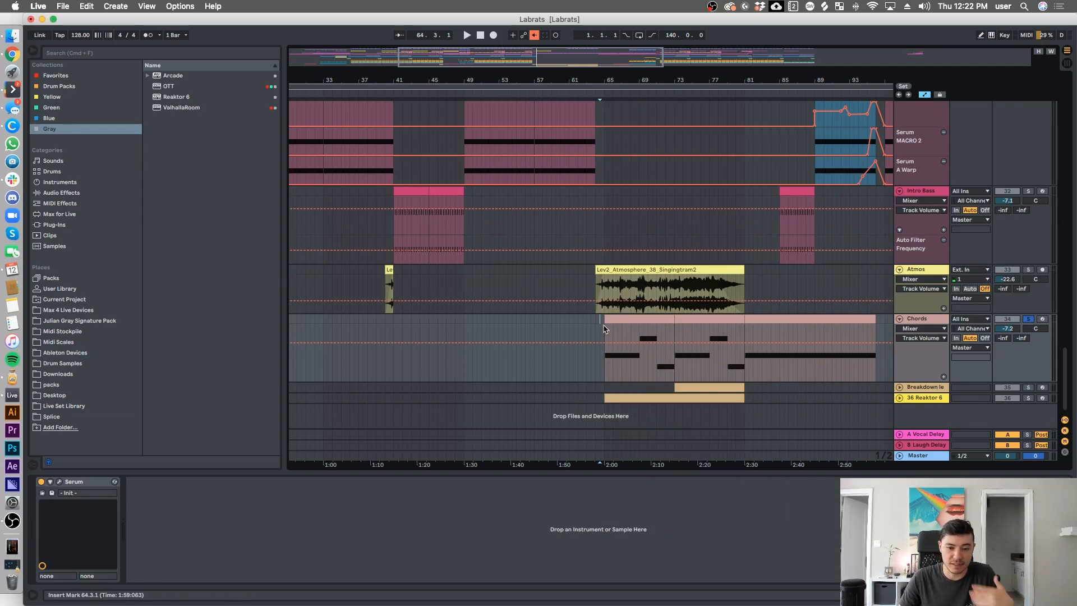
click(605, 319)
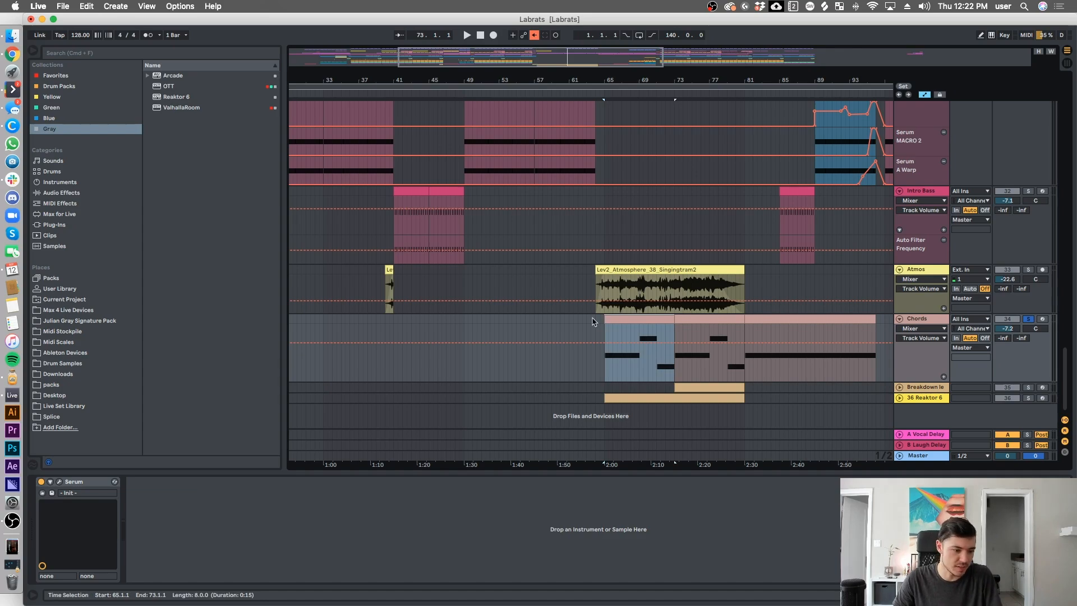
key(space)
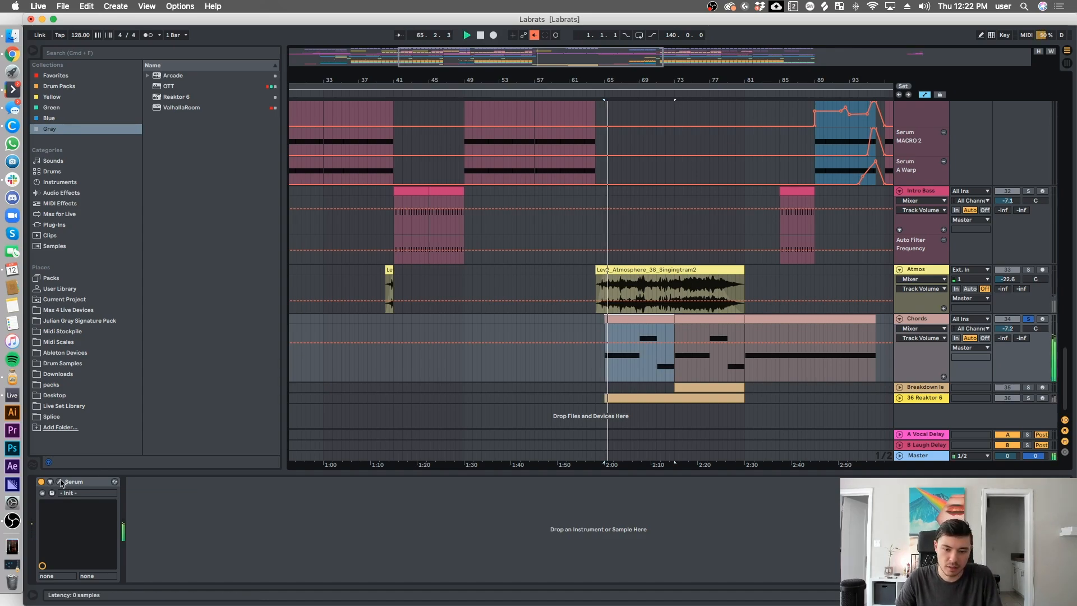
Review the oscillator and effects pages of the Chords track's Serum patch, and close its window.
click(59, 481)
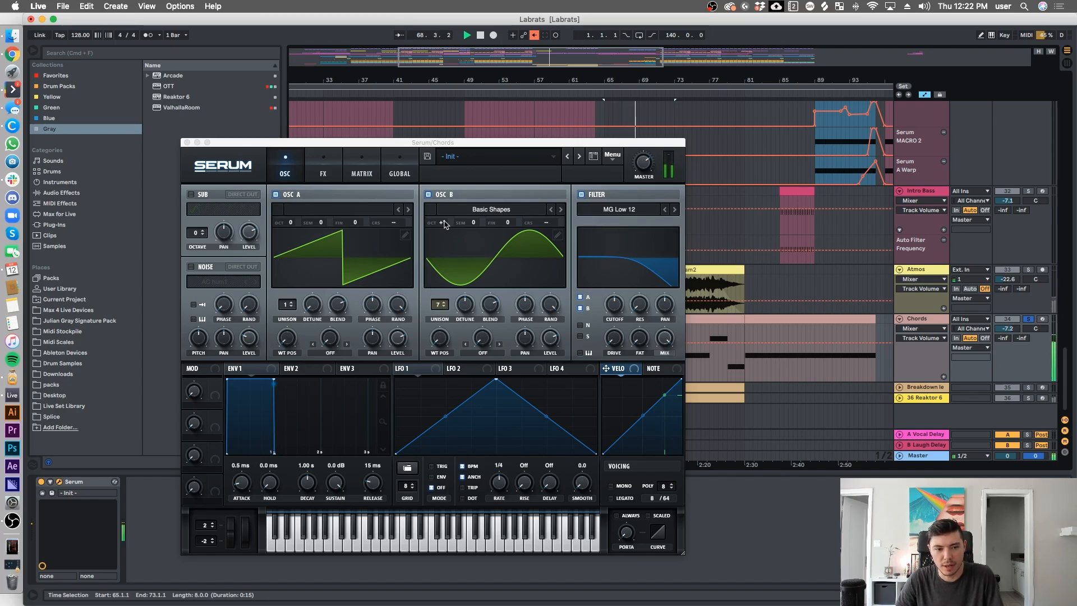
click(316, 168)
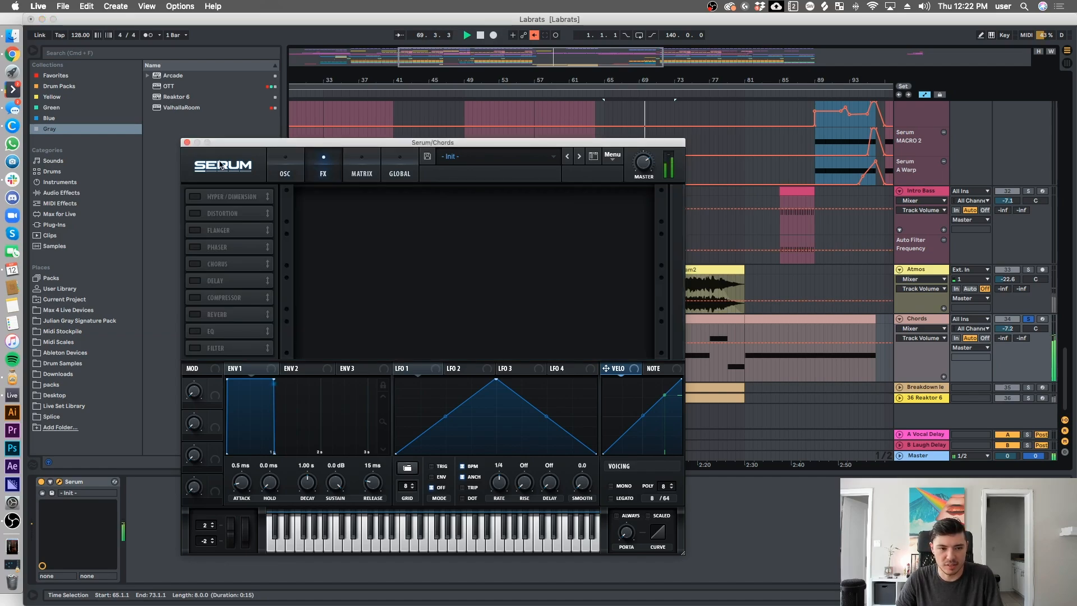
click(187, 143)
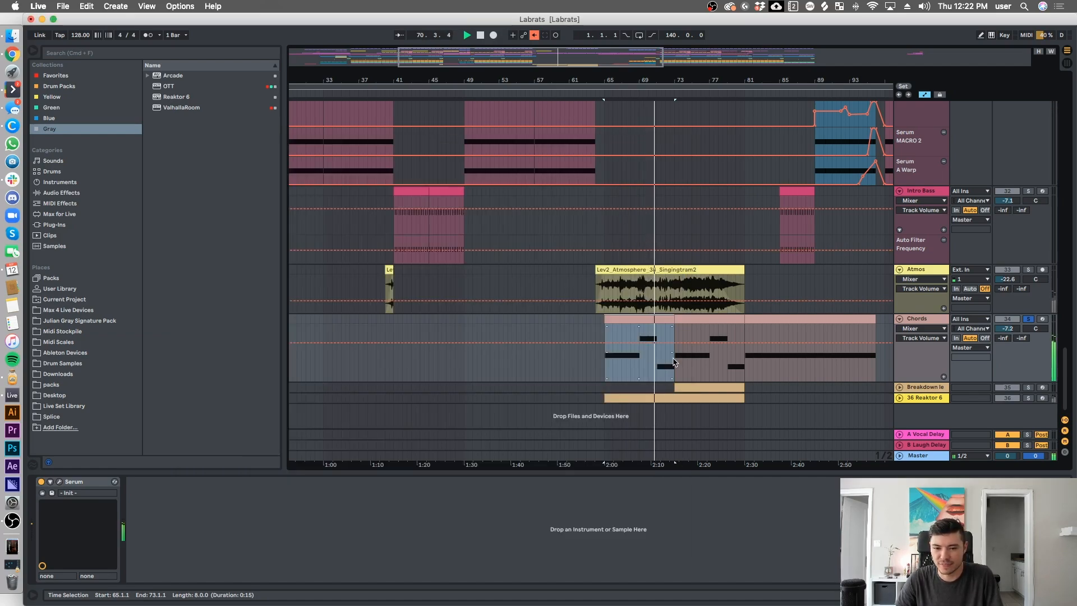
Open the first Chords clip in the MIDI note editor and place the insert marker at 5.1.1.
double_click(668, 319)
click(666, 409)
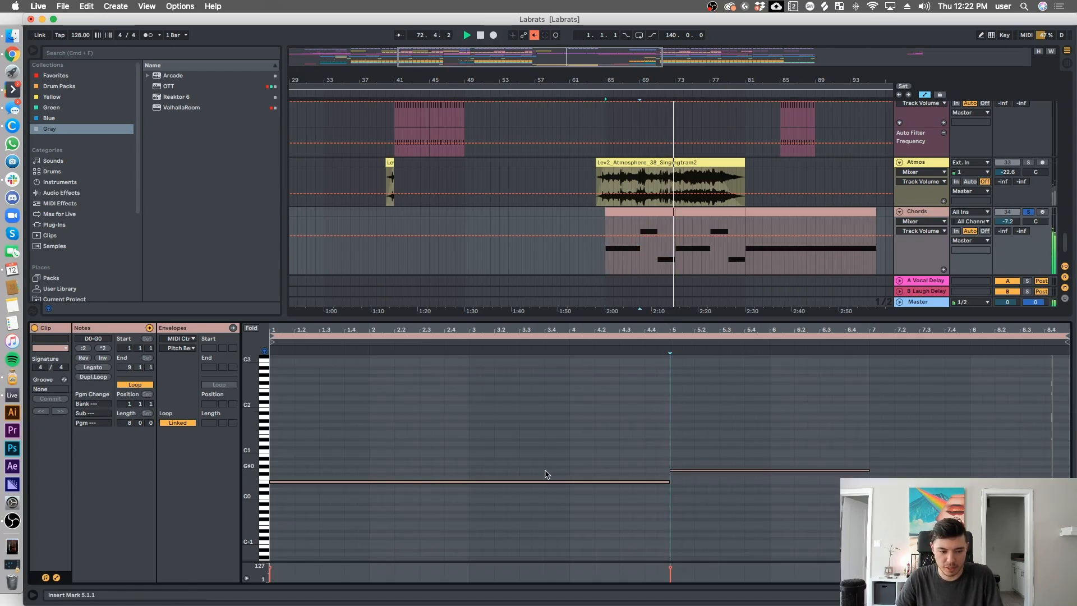
Inspect the notes from 5.1.1 and 7.1.1 in the first Chords clip and view the last Chords clip, starting at 81.1.1.
click(672, 470)
click(878, 489)
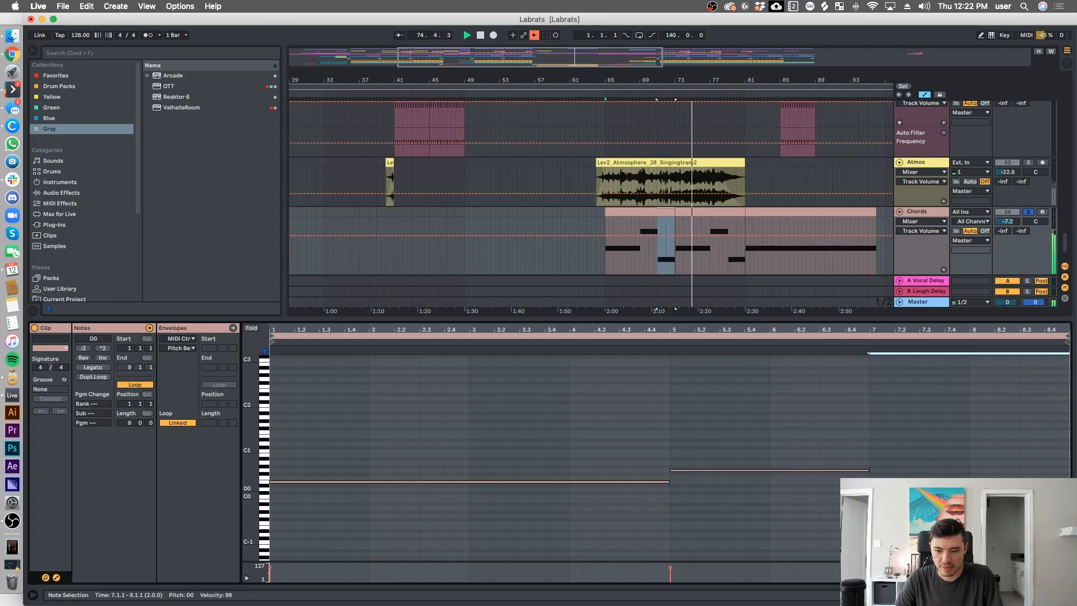
click(773, 211)
scroll(772, 190, down, 2)
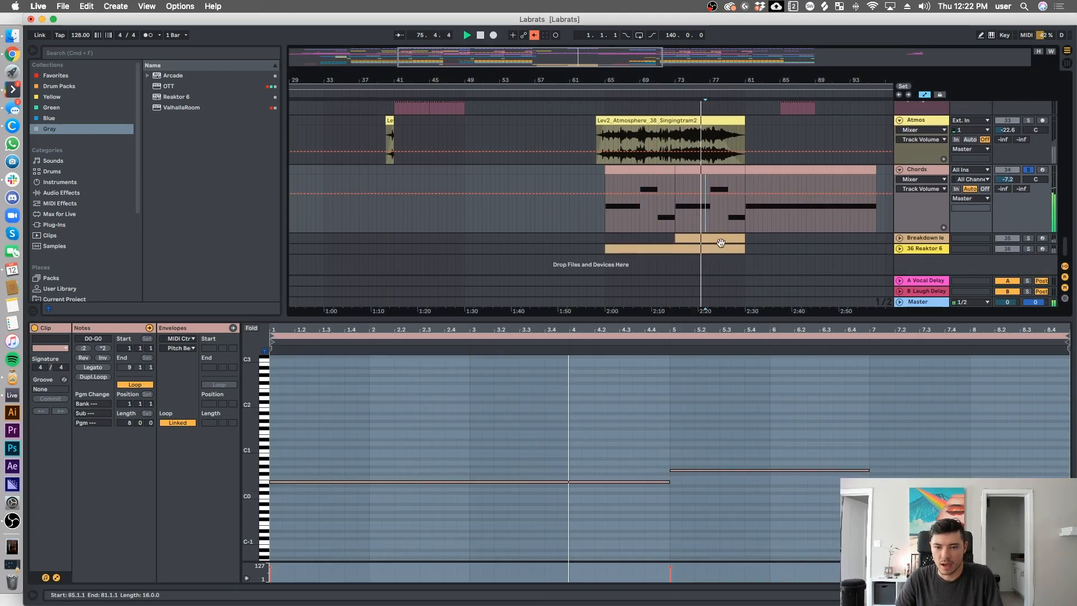
click(746, 183)
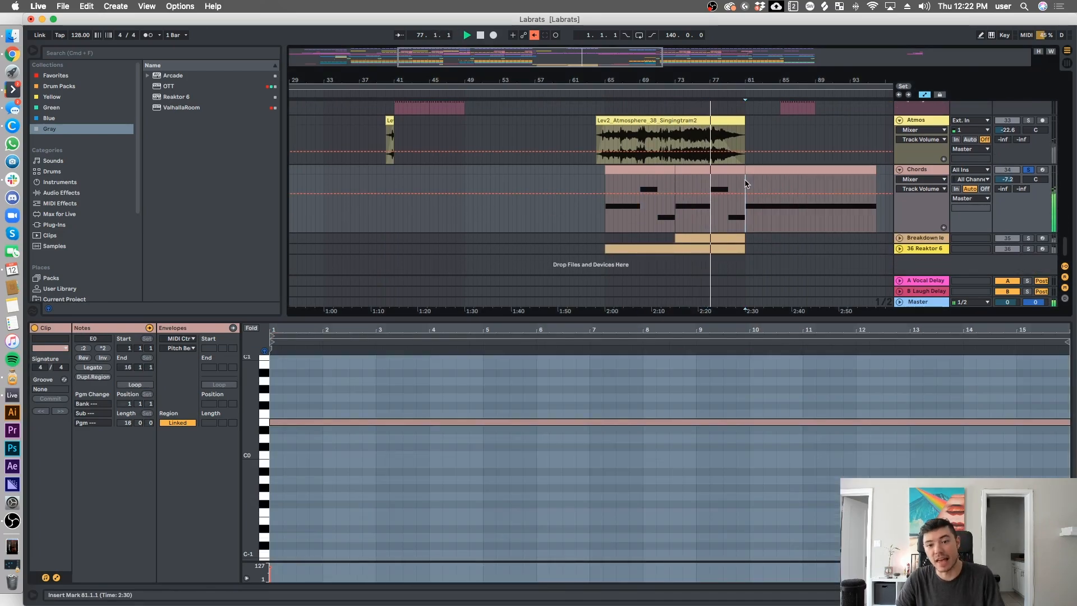
Unfold and solo the Breakdown lead track and play its clip from 73.1.1.
scroll(745, 183, down, 1)
click(899, 235)
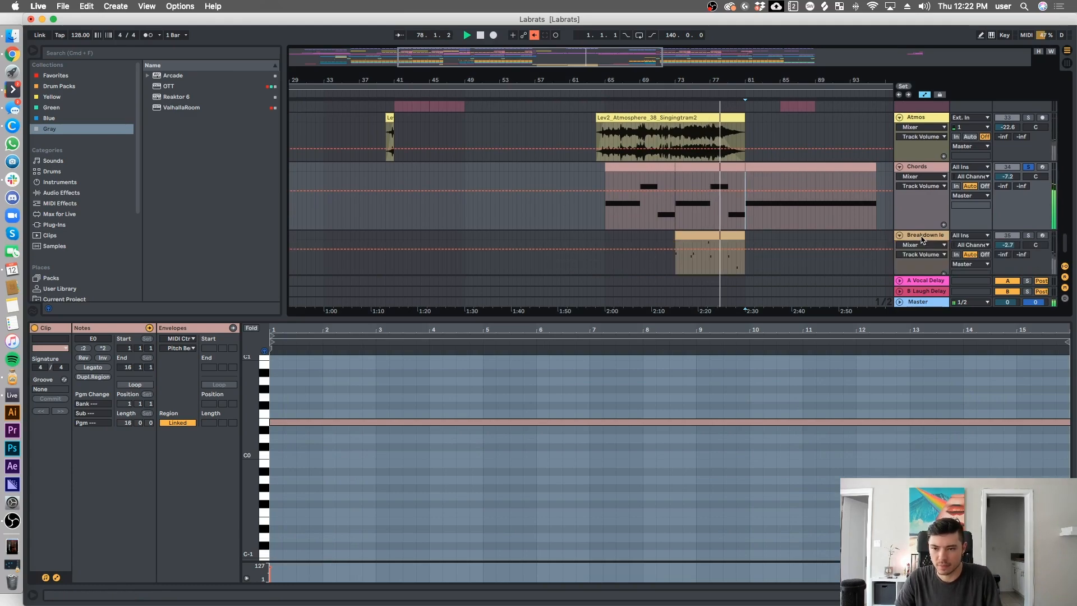
click(923, 236)
key(space)
click(678, 259)
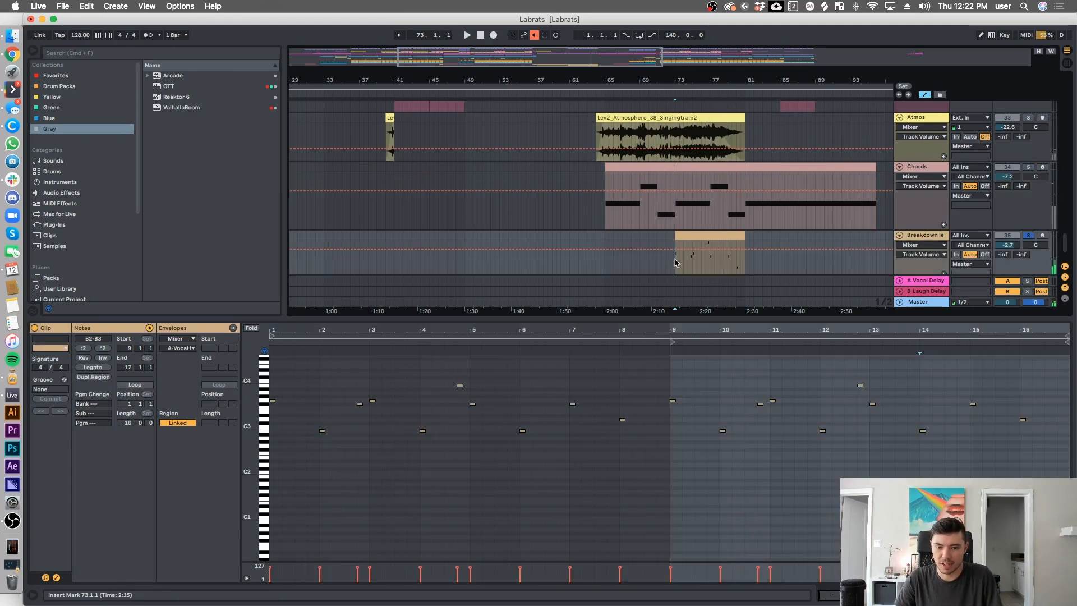
key(space)
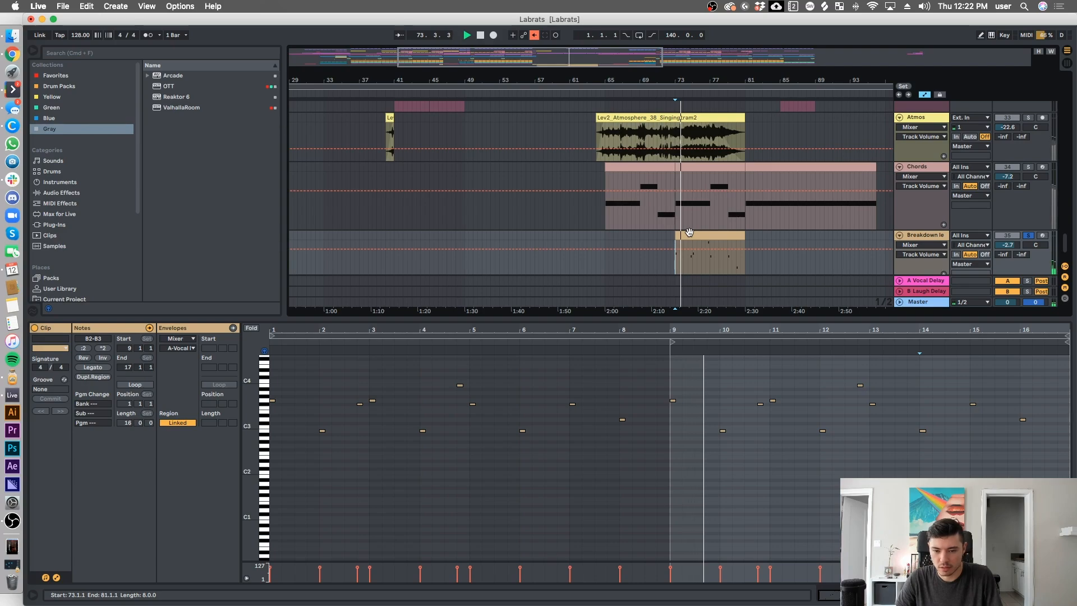
Show the Breakdown lead track's device chain while its part plays and stop playback.
scroll(689, 233, down, 2)
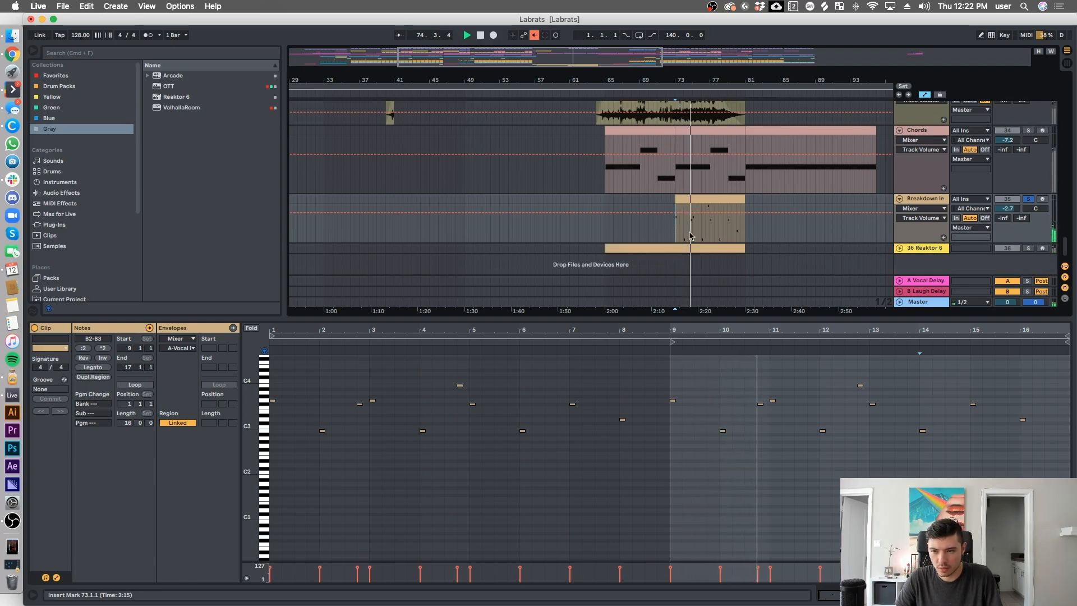
key(shift+Tab)
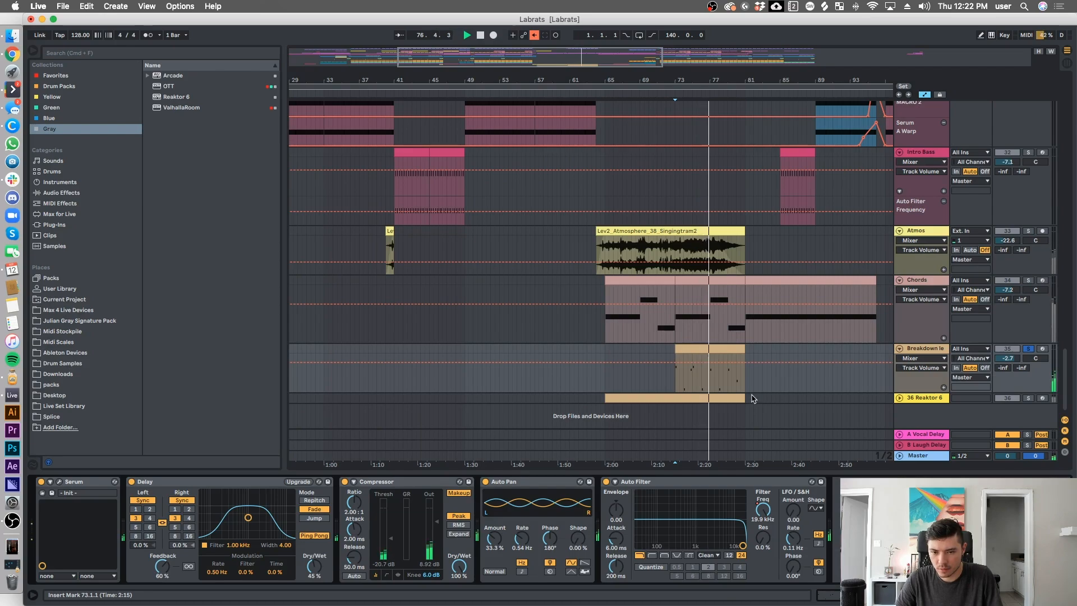
key(space)
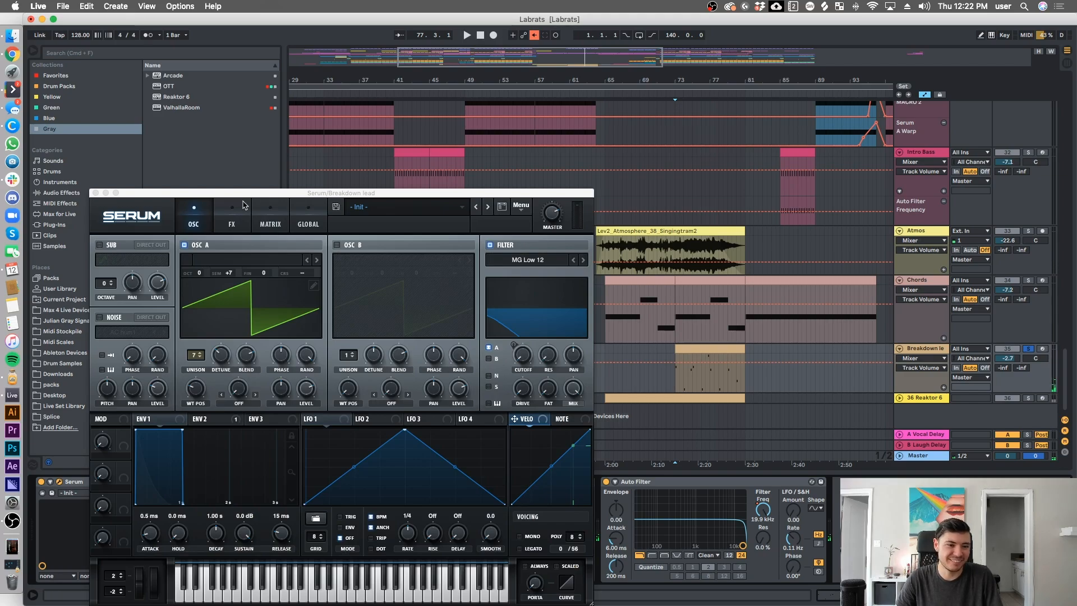
Review the oscillator, effects and Env 2 settings of the Breakdown lead's Serum patch, and close its window.
click(243, 204)
click(197, 213)
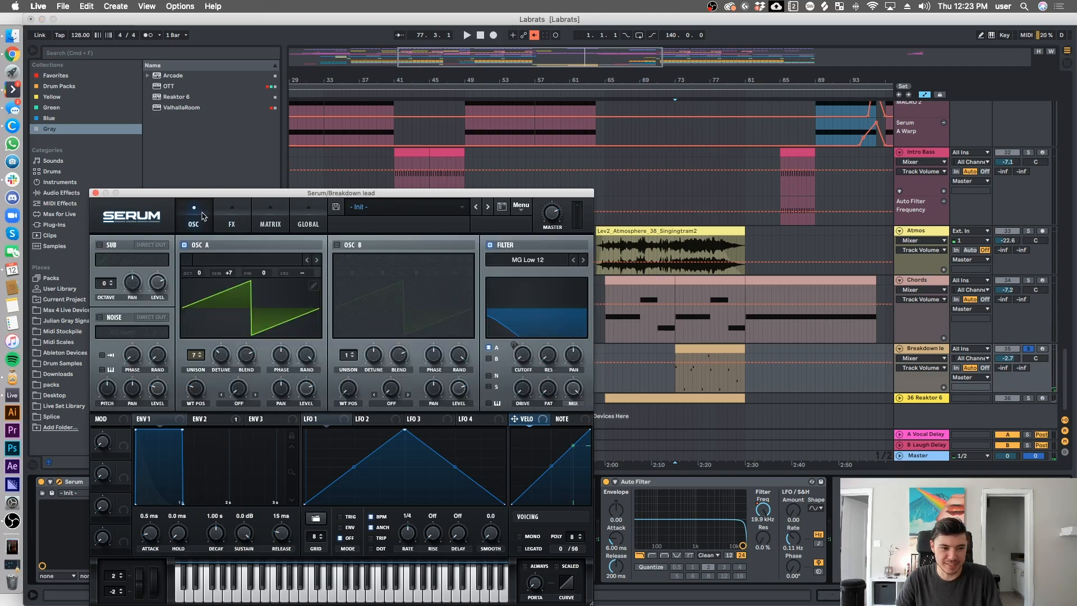
click(232, 211)
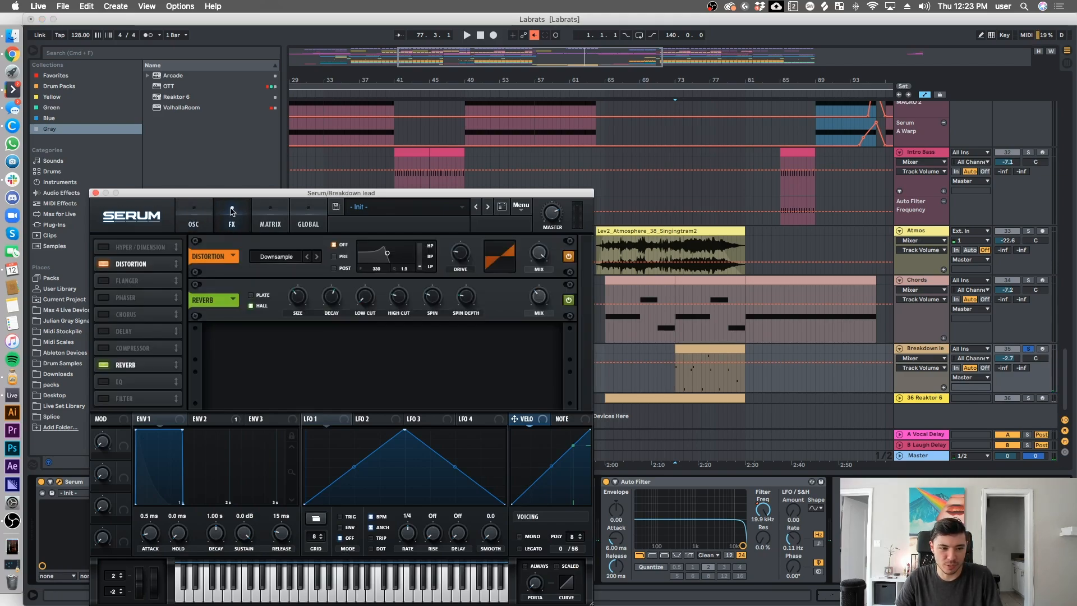
click(195, 213)
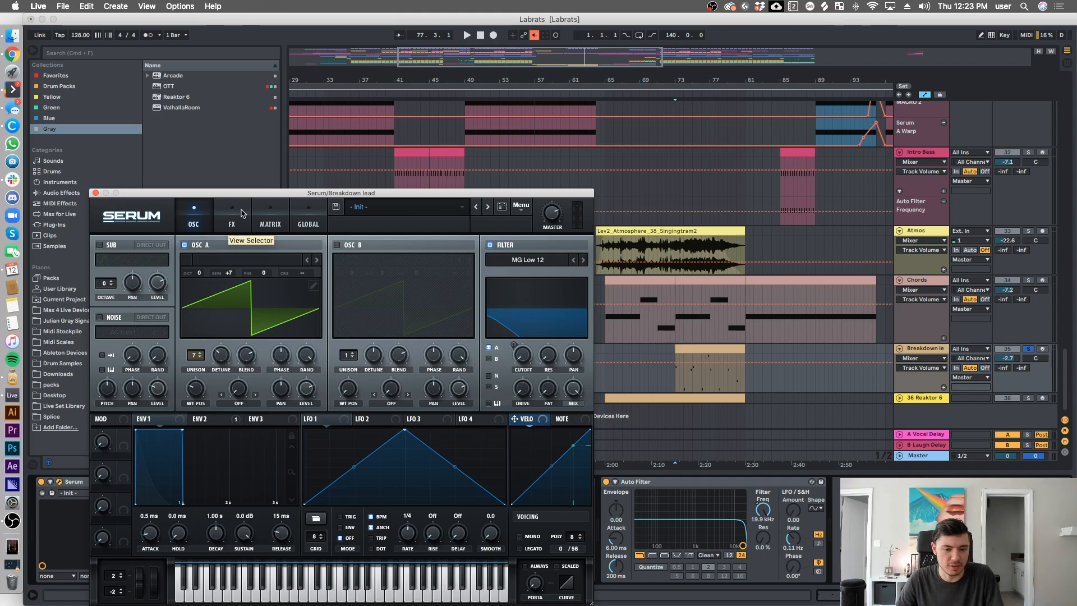
click(223, 418)
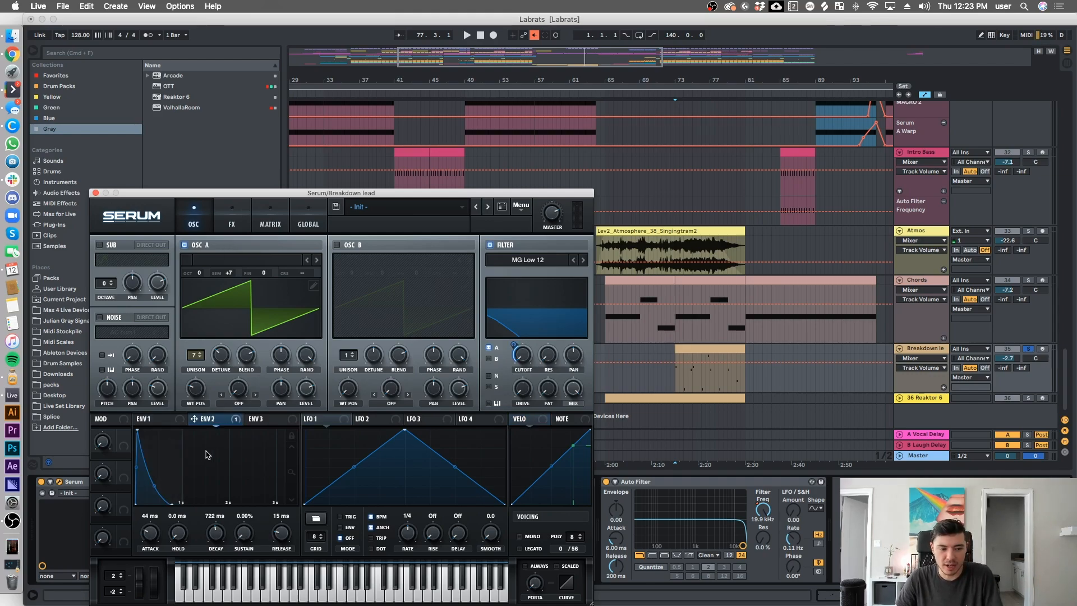
click(233, 220)
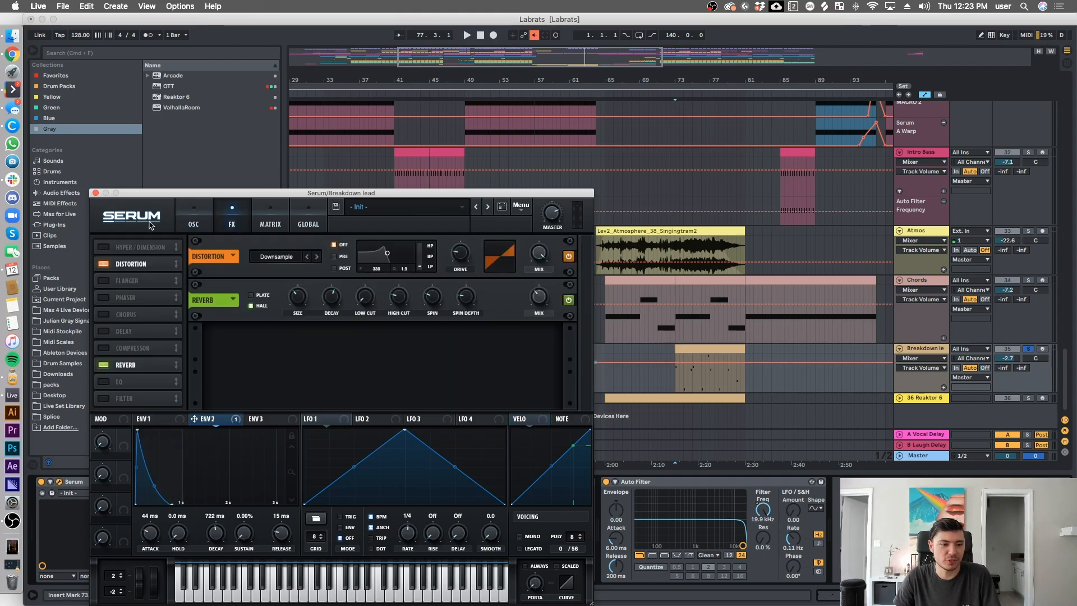
click(94, 193)
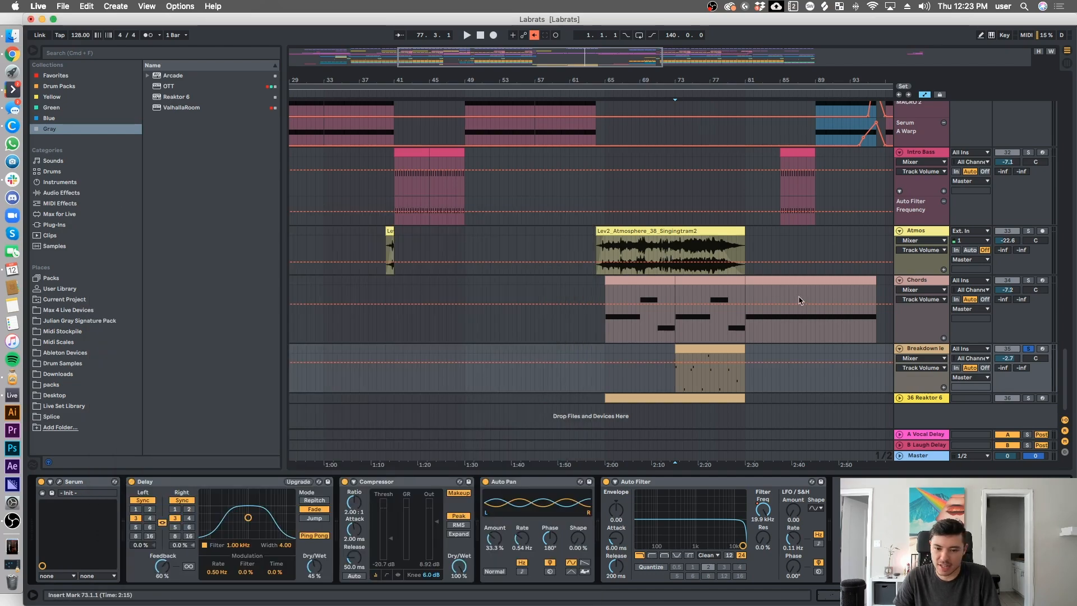
Unfold and solo the 36 Reaktor 6 track and place the insert marker at its clip's start, 65.1.1.
click(674, 381)
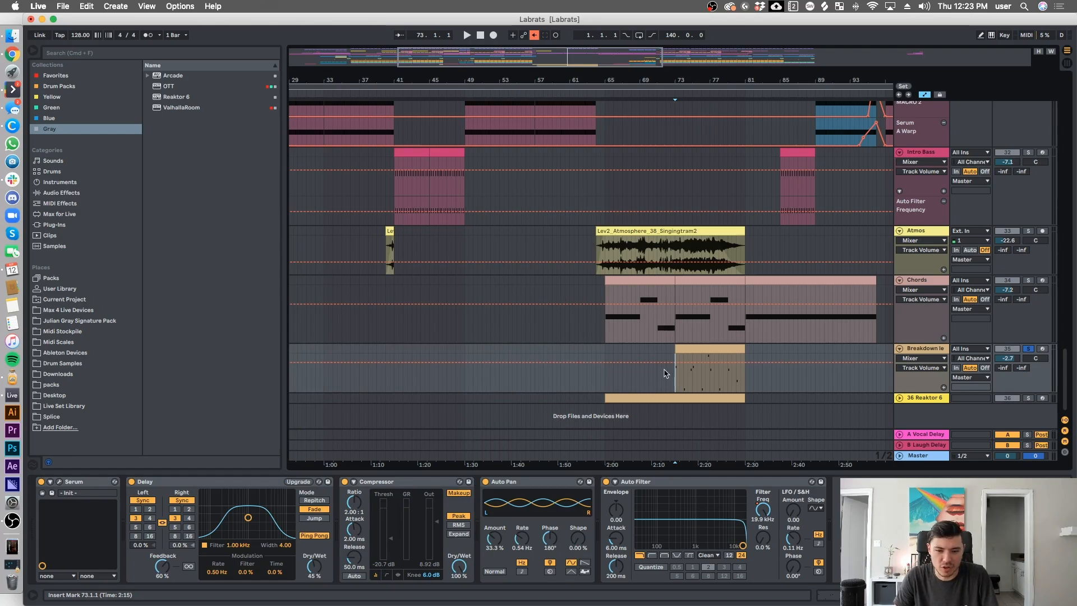
scroll(864, 381, up, 15)
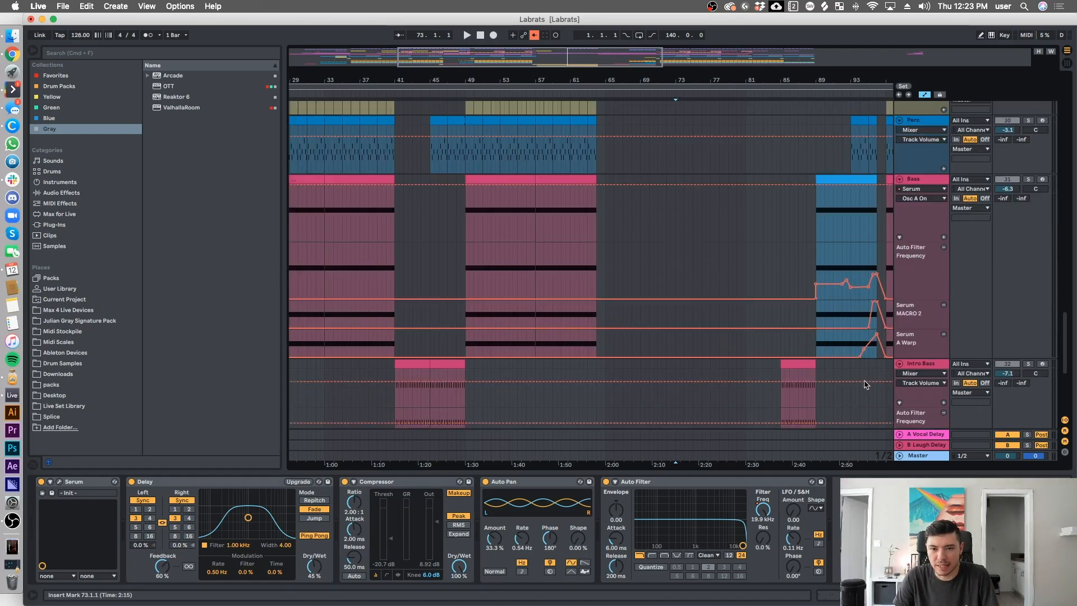
scroll(865, 381, down, 15)
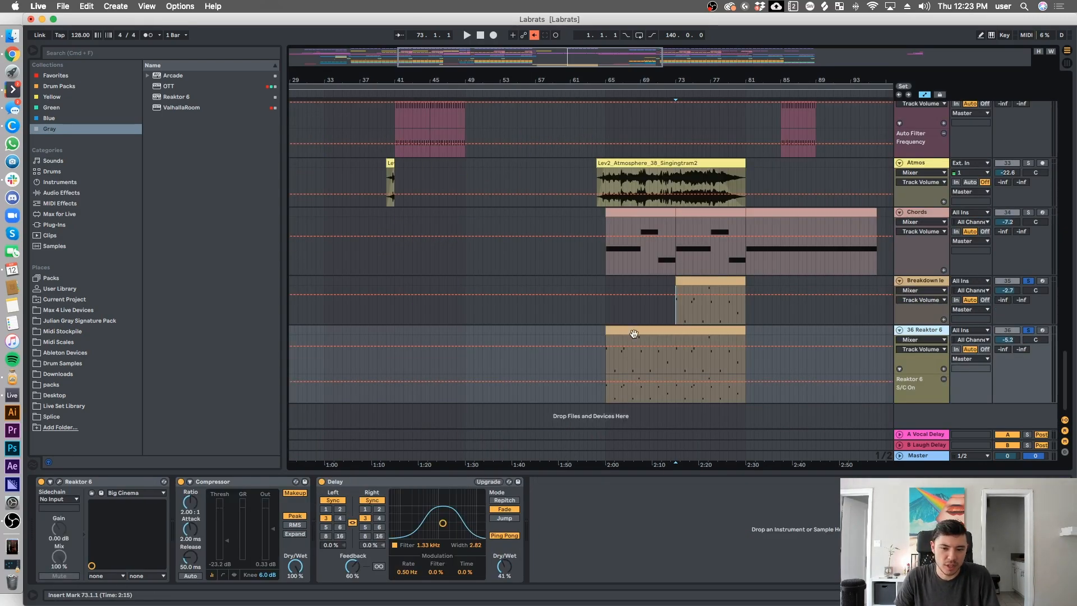
click(633, 334)
click(600, 331)
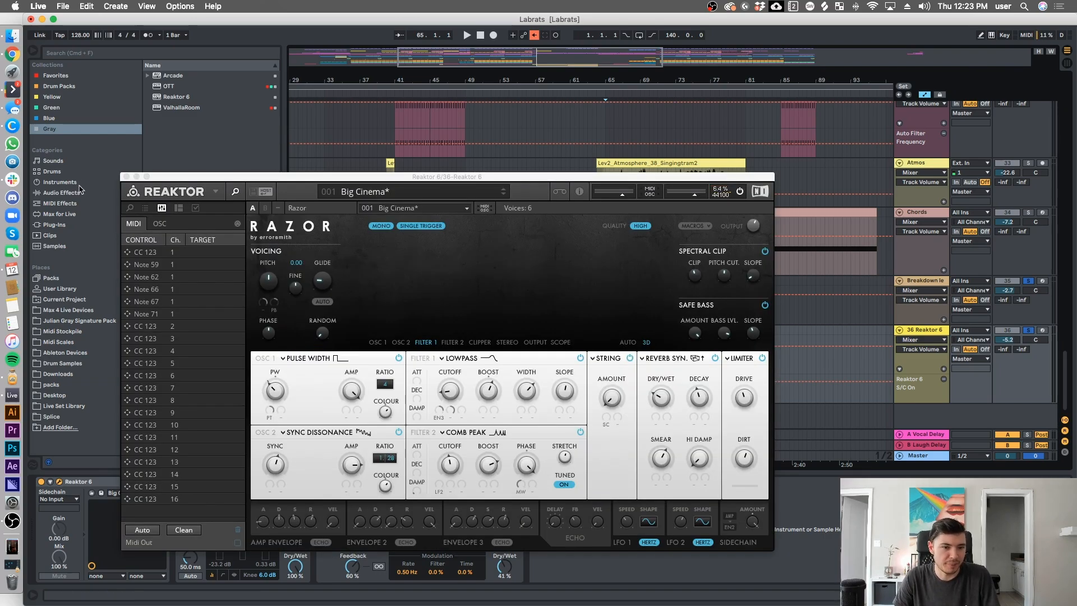
Review the Razor patch Big Cinema in Reaktor 6 while playing the part from 65.1.1, and close its window.
drag(202, 180, 164, 130)
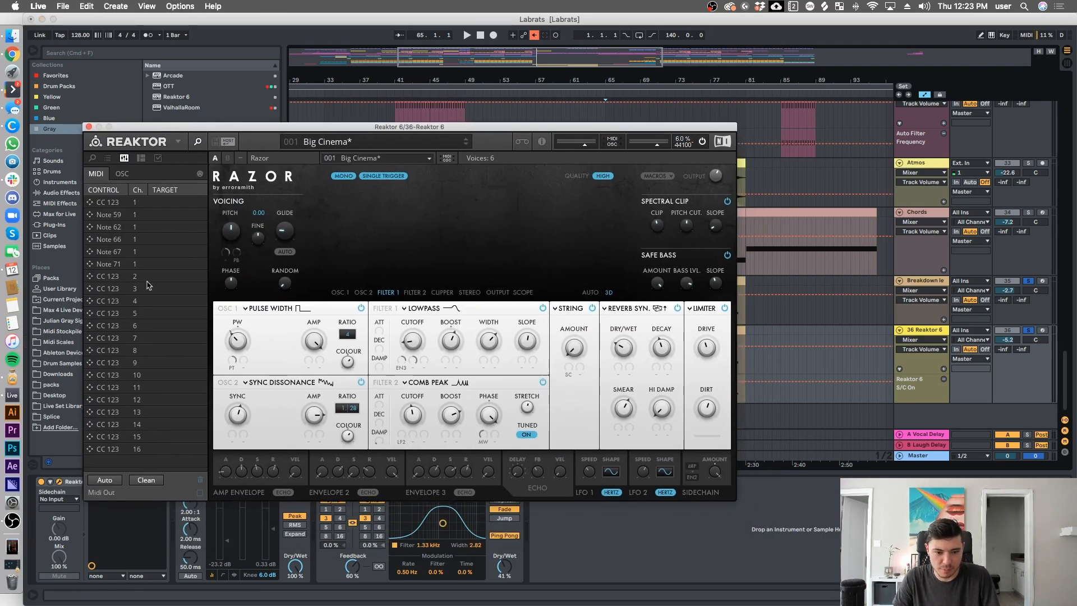
key(space)
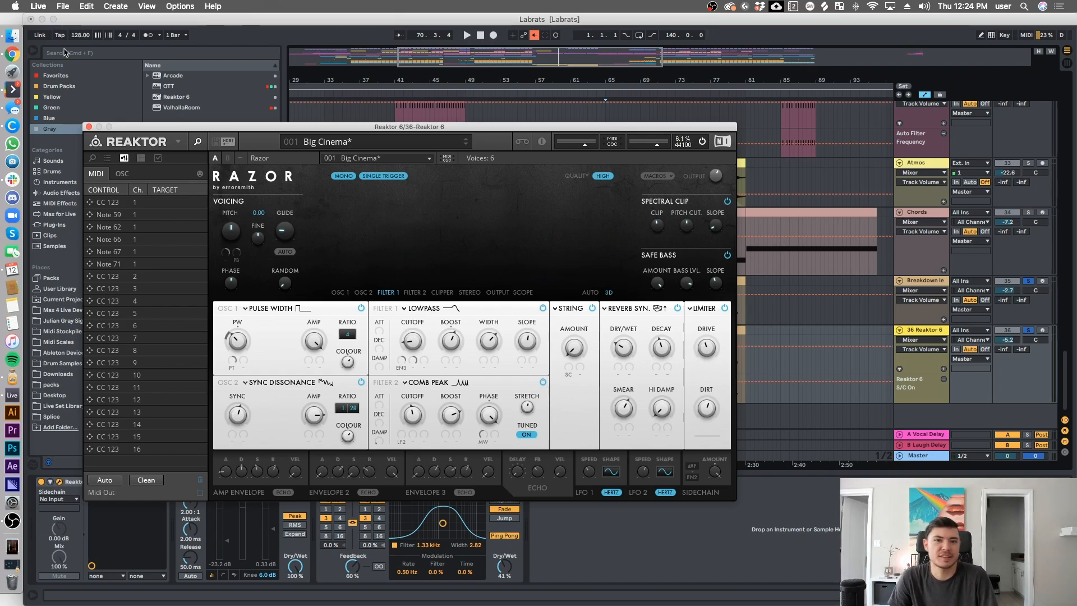
click(89, 129)
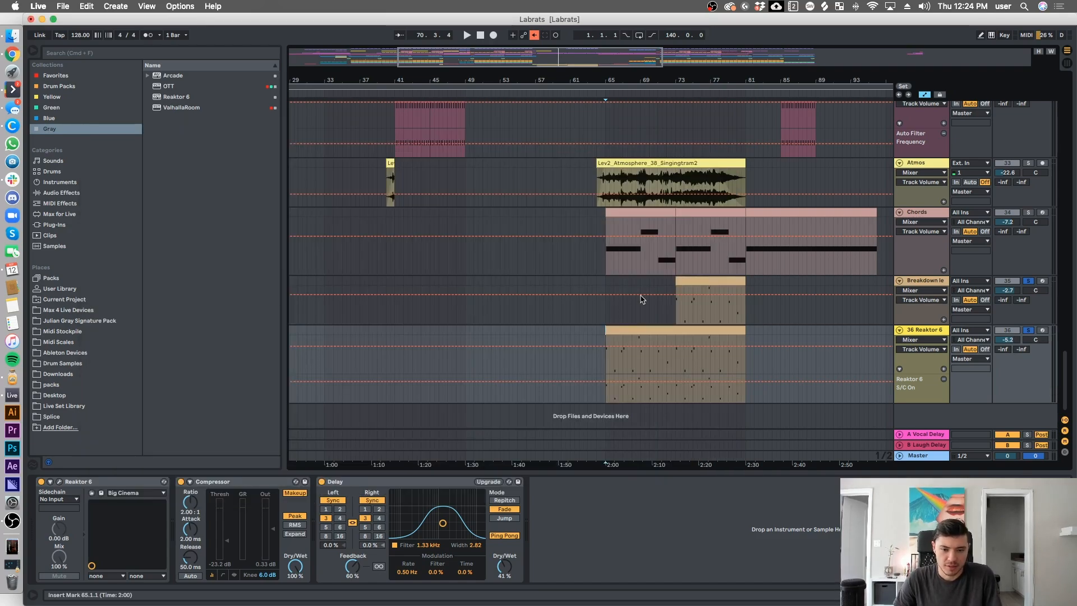
Open the 36 Reaktor 6 clip in the MIDI note editor and play it from its start.
double_click(661, 329)
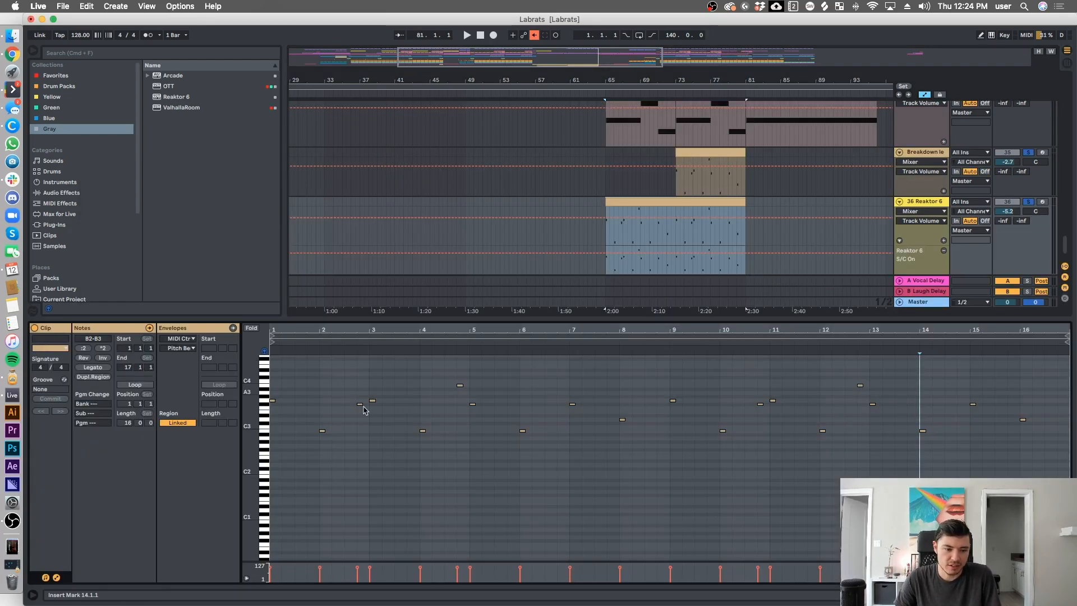
key(space)
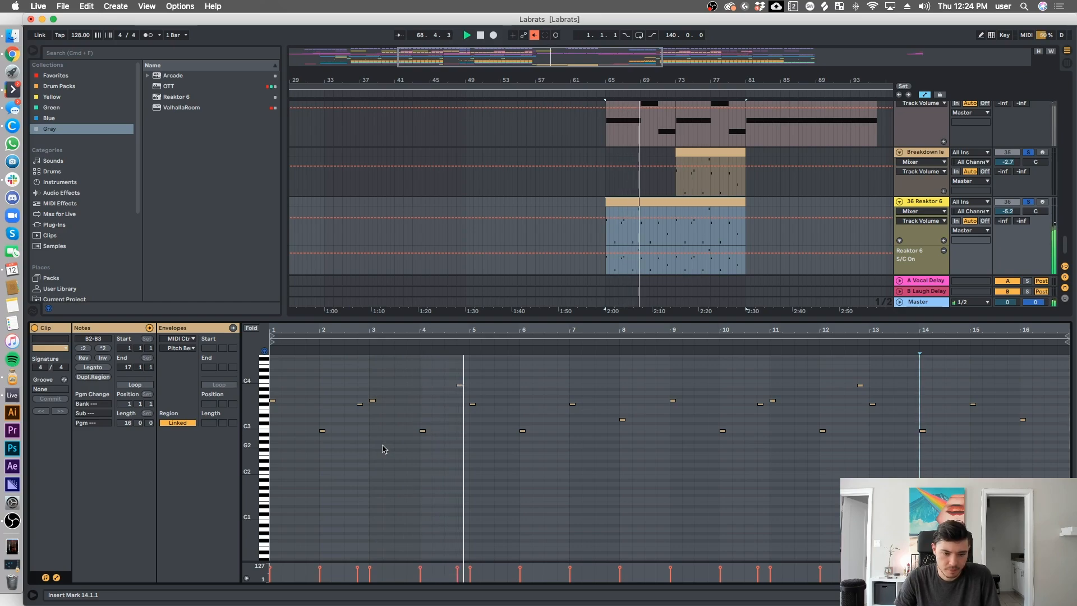
key(space)
Select the notes in bars 1 to 5 of the Reaktor 6 clip one after another to examine the melody's opening.
click(369, 455)
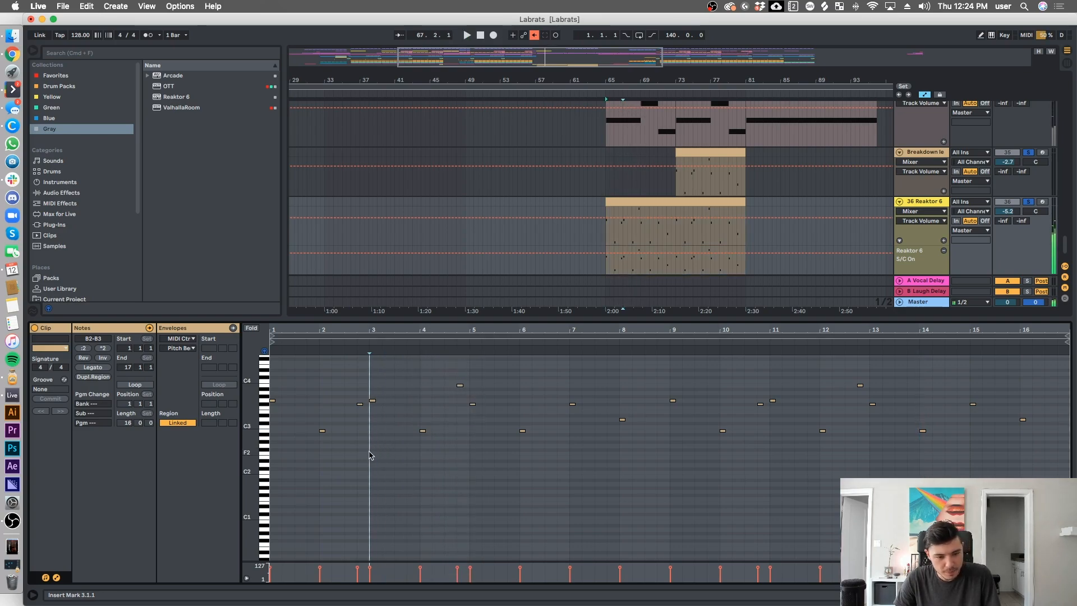
click(318, 434)
click(321, 431)
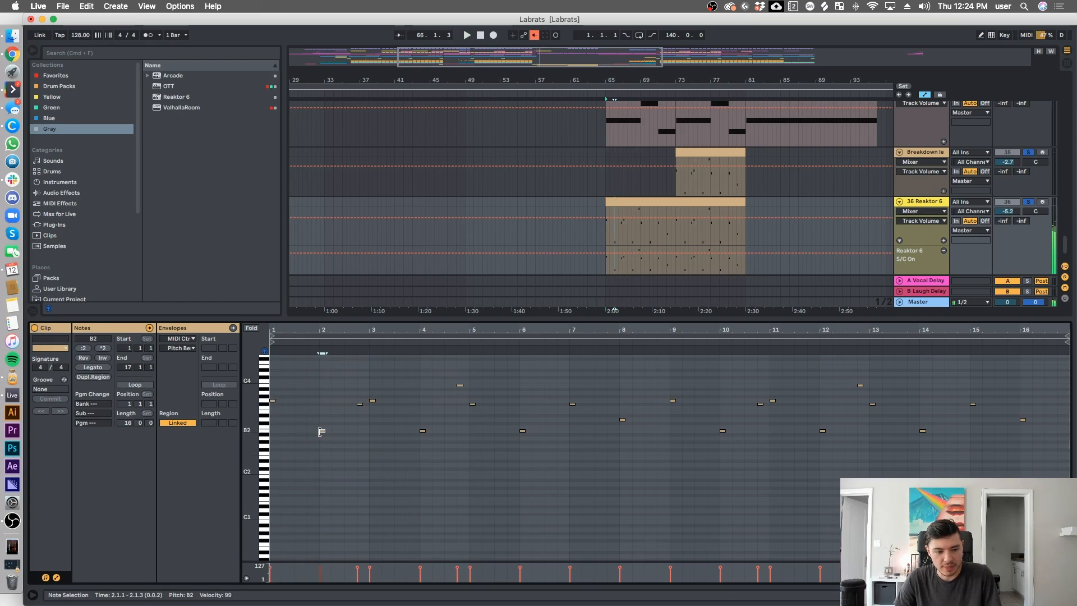
click(273, 400)
drag(341, 411, 320, 459)
drag(373, 388, 423, 441)
drag(475, 386, 473, 417)
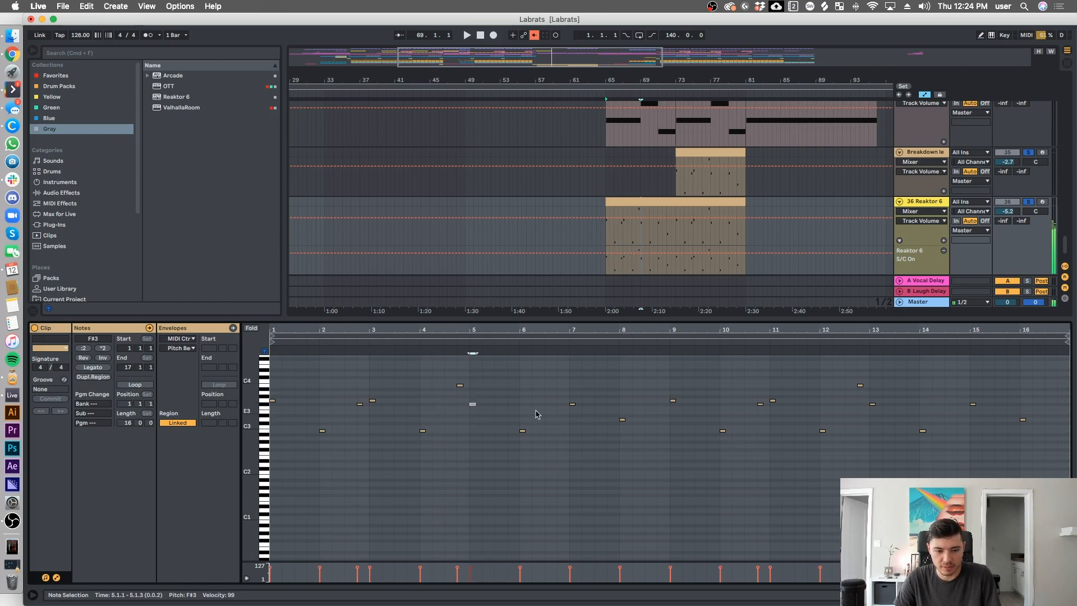
Examine the Reaktor 6 clip's melody in bars 8 to 11, selecting the notes at 8.1.1, 9.1.1, 10.1.1 and 11.1.1.
click(631, 396)
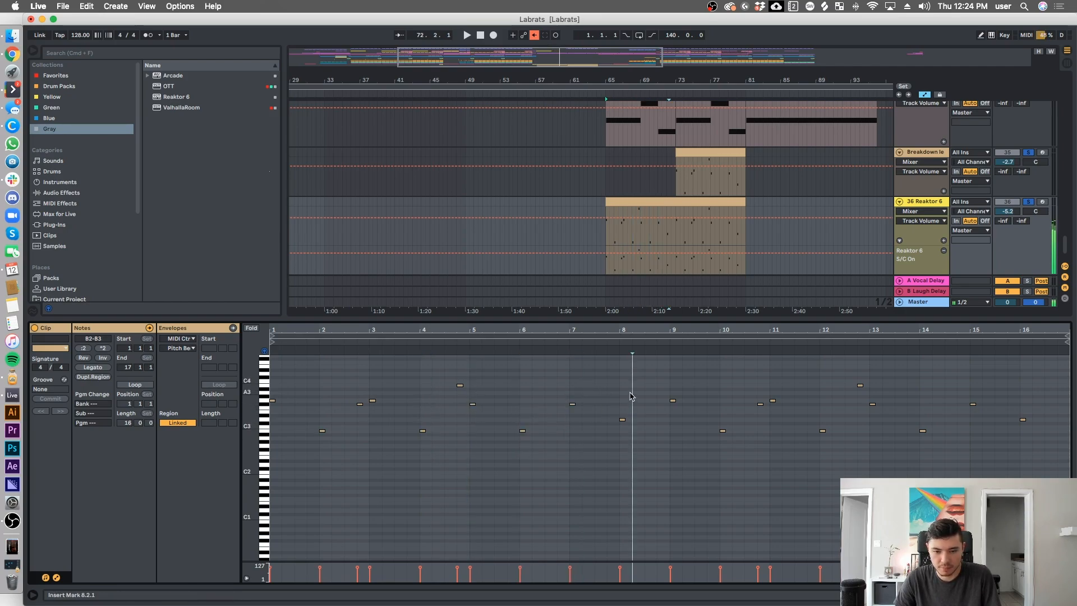
click(622, 420)
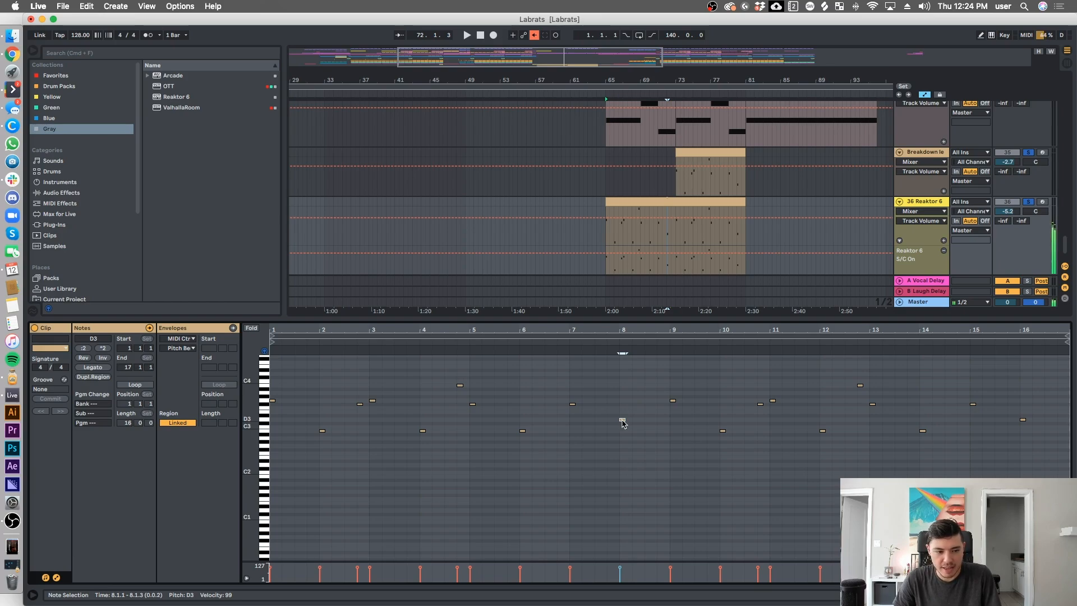
click(621, 405)
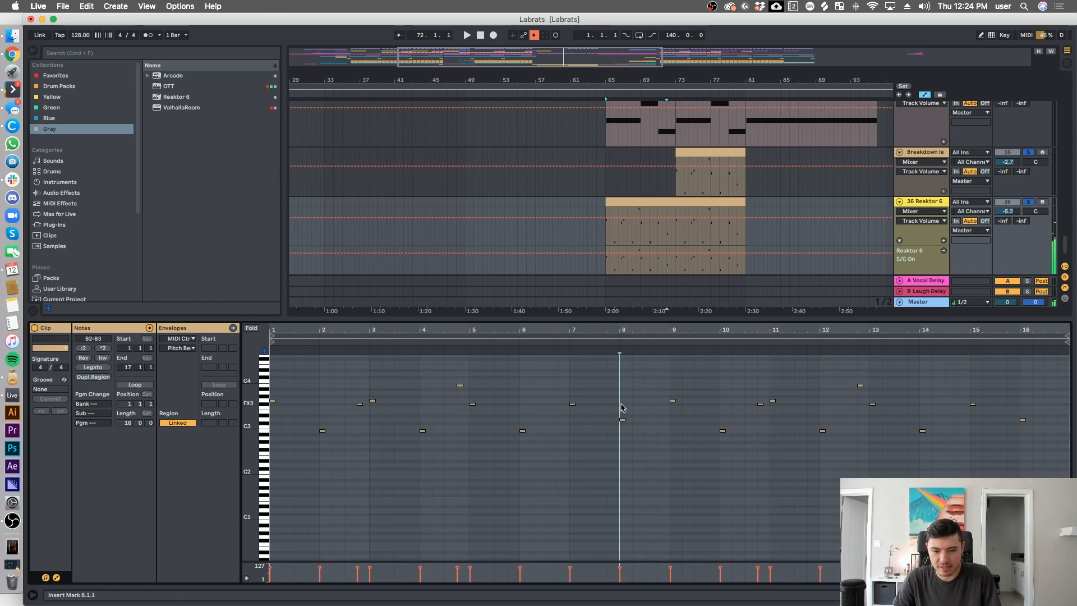
click(674, 403)
click(673, 401)
click(724, 430)
click(772, 400)
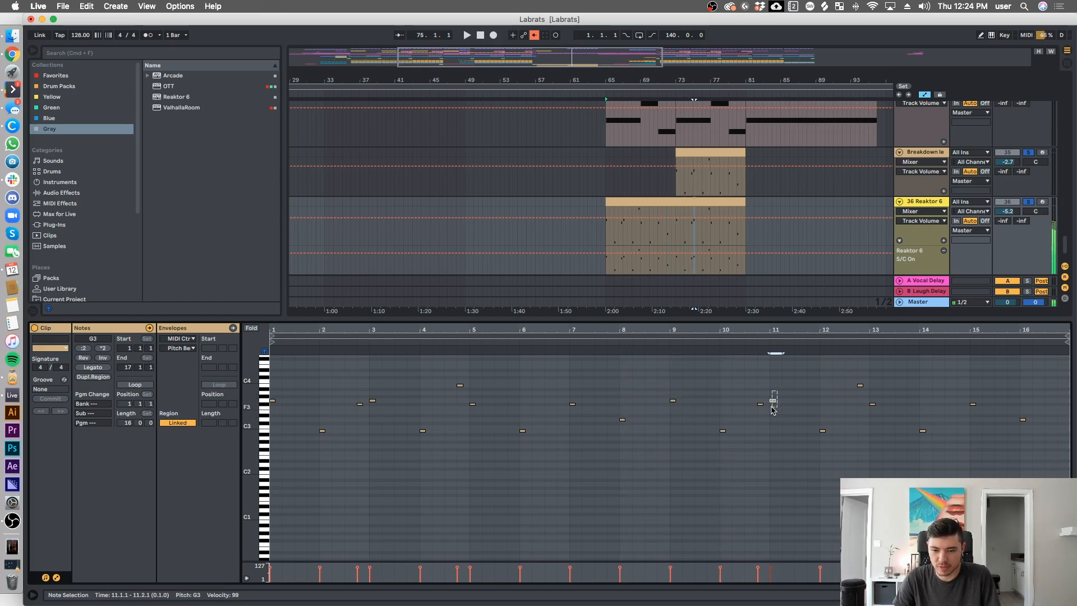
Select the two F#3 notes at 13.1.1 and 15.1.1 in the Reaktor 6 clip to compare them.
click(879, 414)
click(872, 403)
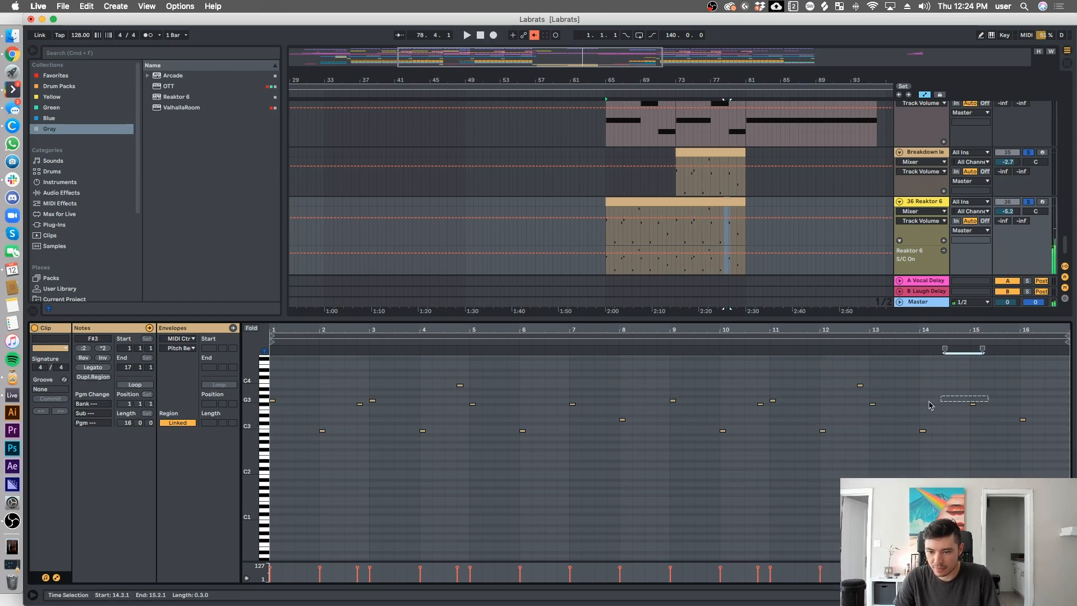
drag(988, 396, 872, 408)
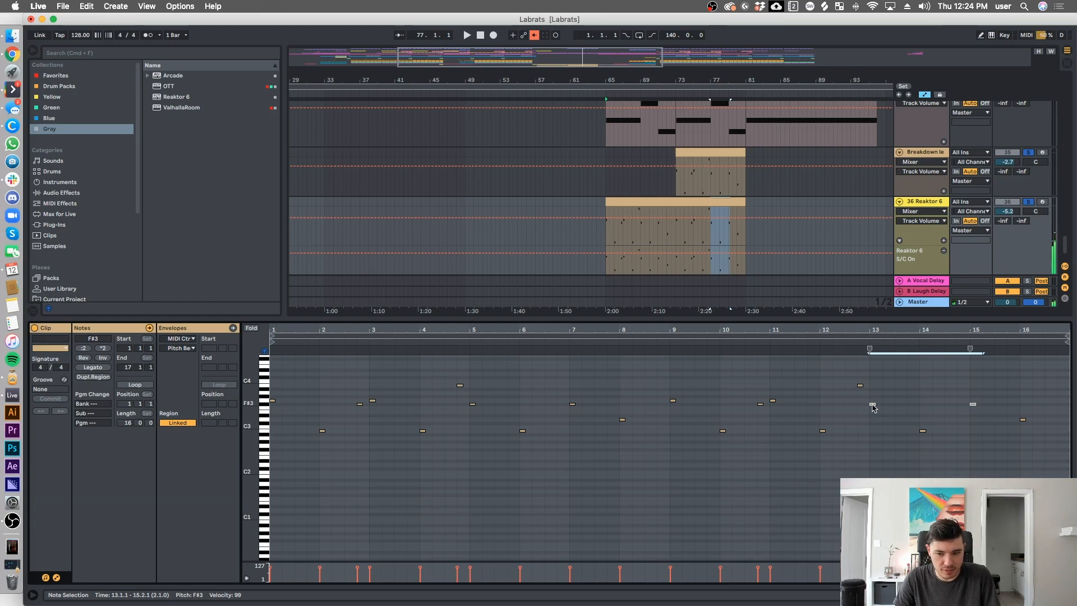
Point out the melody at 11.1.1 and across its first two bars, and place the insert marker at 3.1.1.
click(808, 411)
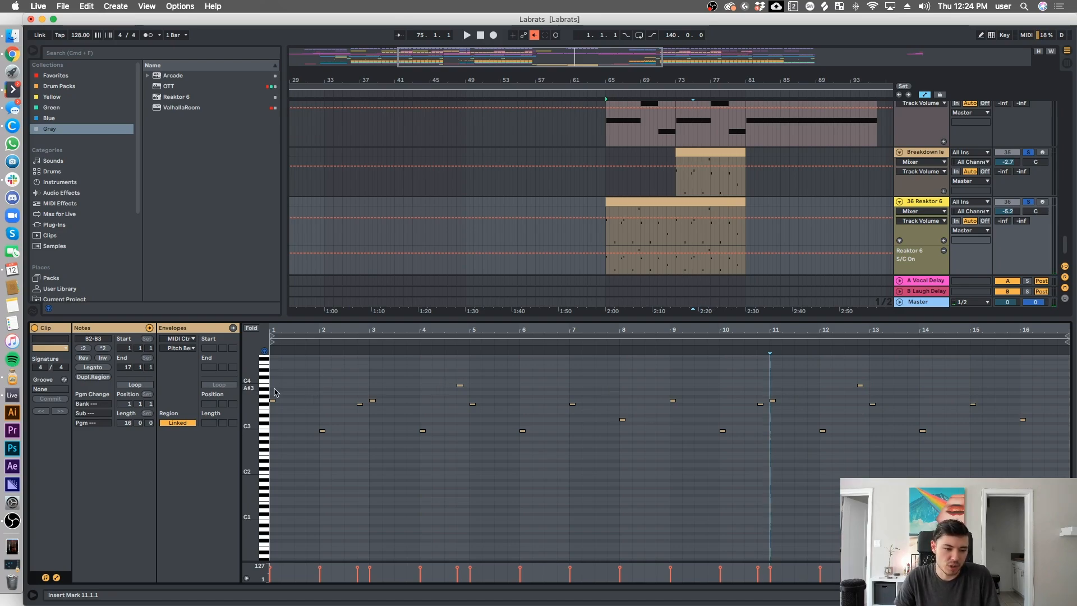
mouse_move(274, 389)
mouse_down()
mouse_move(376, 381)
mouse_move(368, 387)
mouse_up()
click(367, 386)
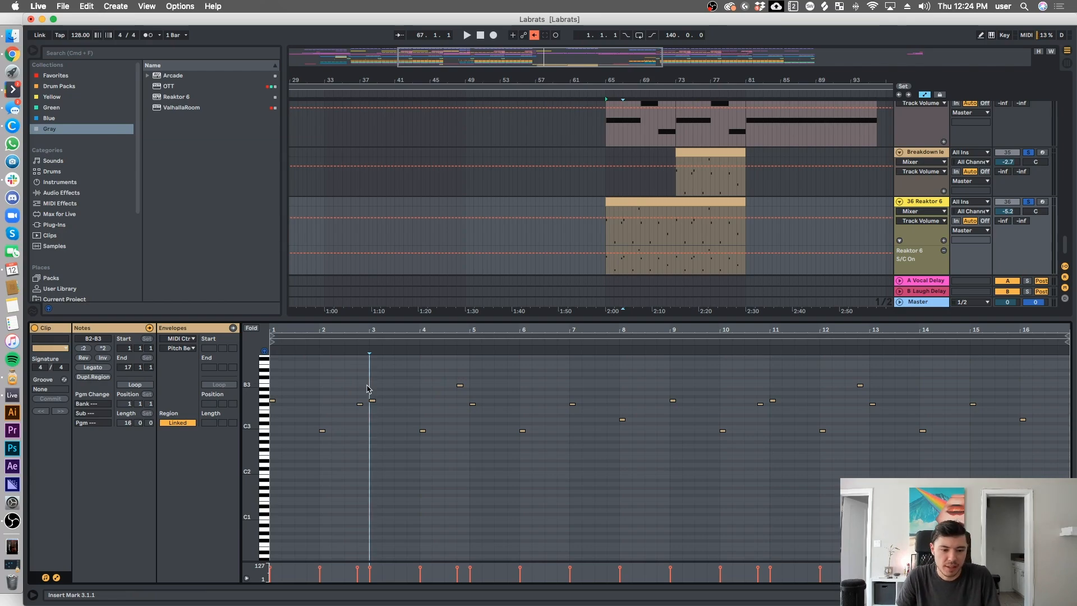
Point out the note at 2.4.1 in the Reaktor 6 clip and briefly play the melody around it.
click(359, 404)
click(366, 412)
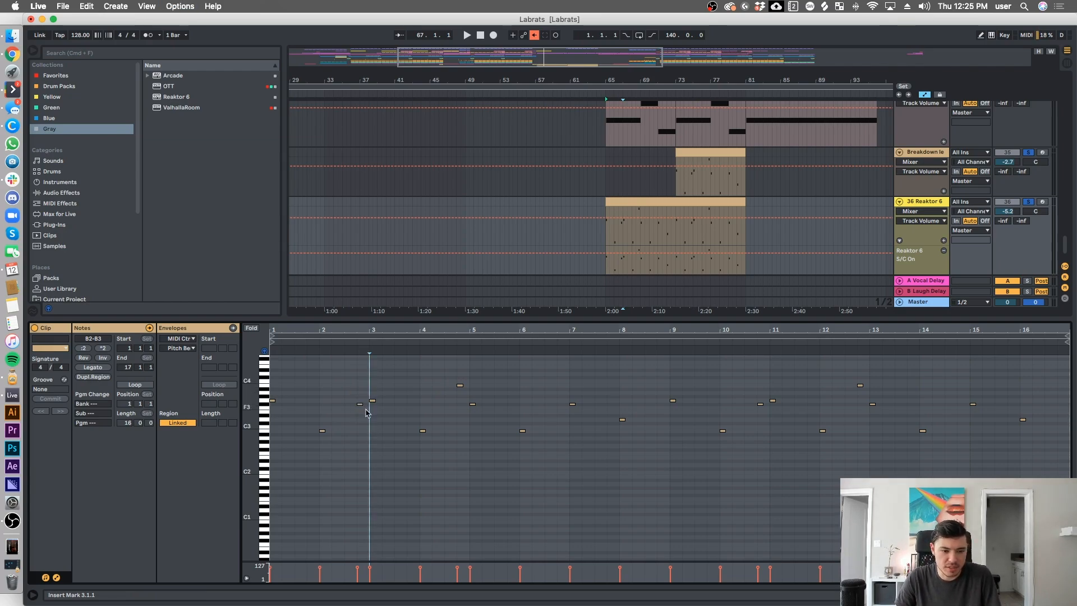
click(357, 417)
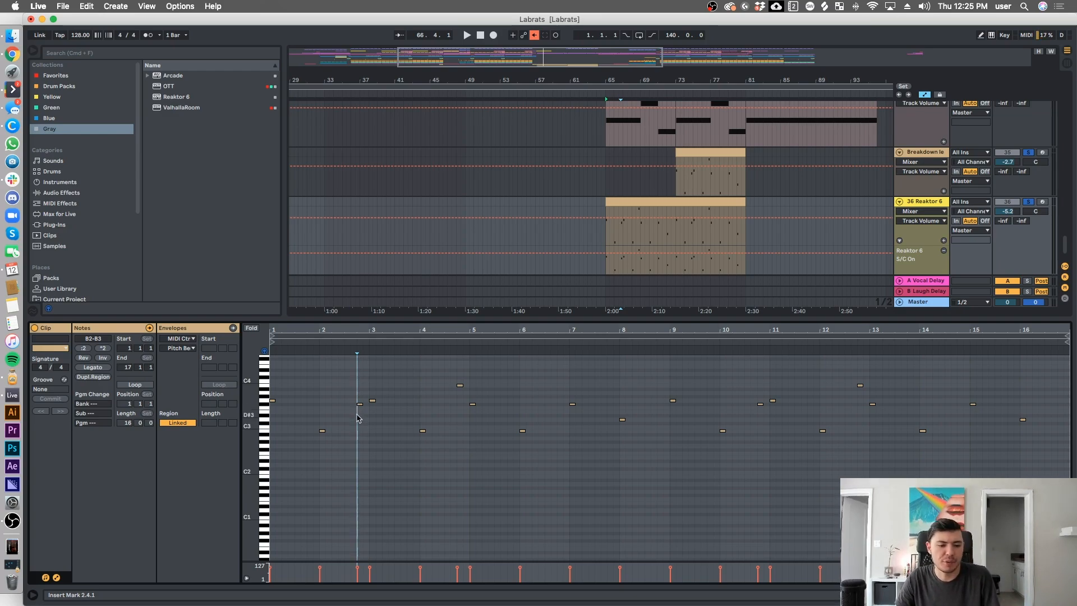
key(space)
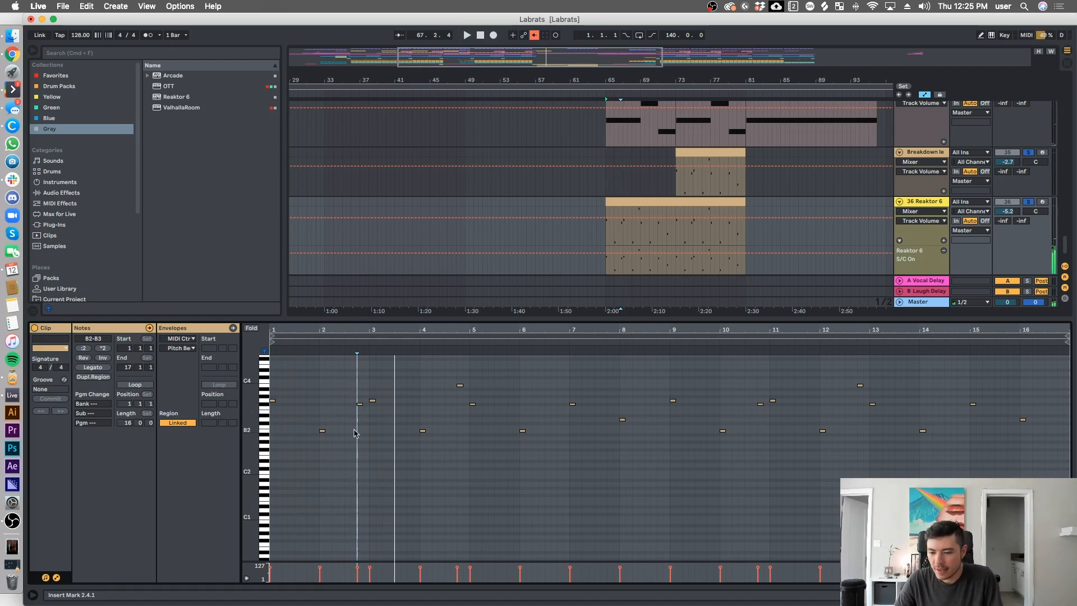
click(460, 383)
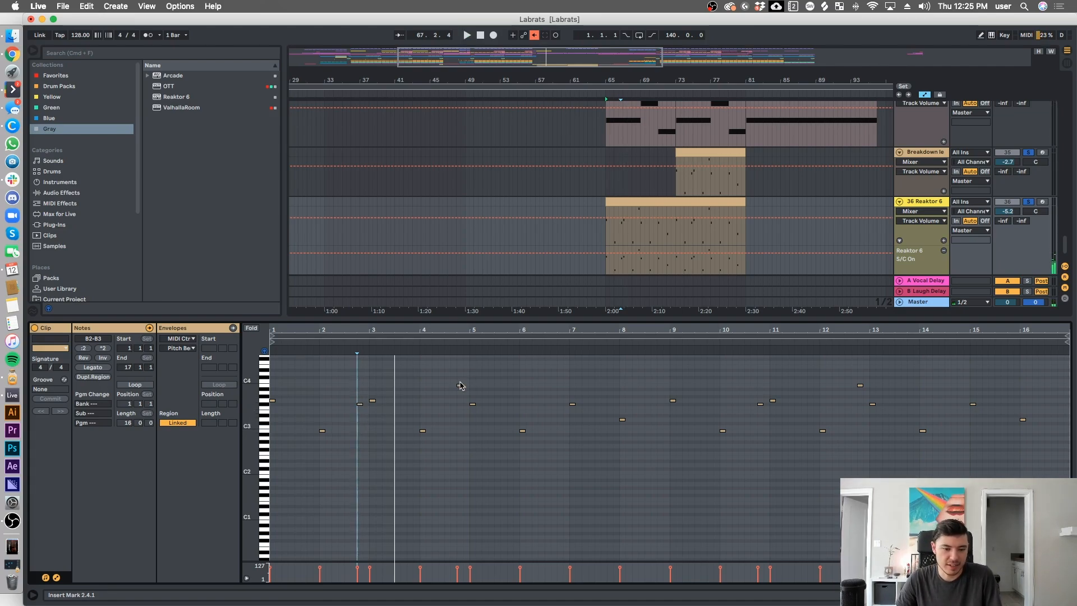
key(space)
double_click(460, 386)
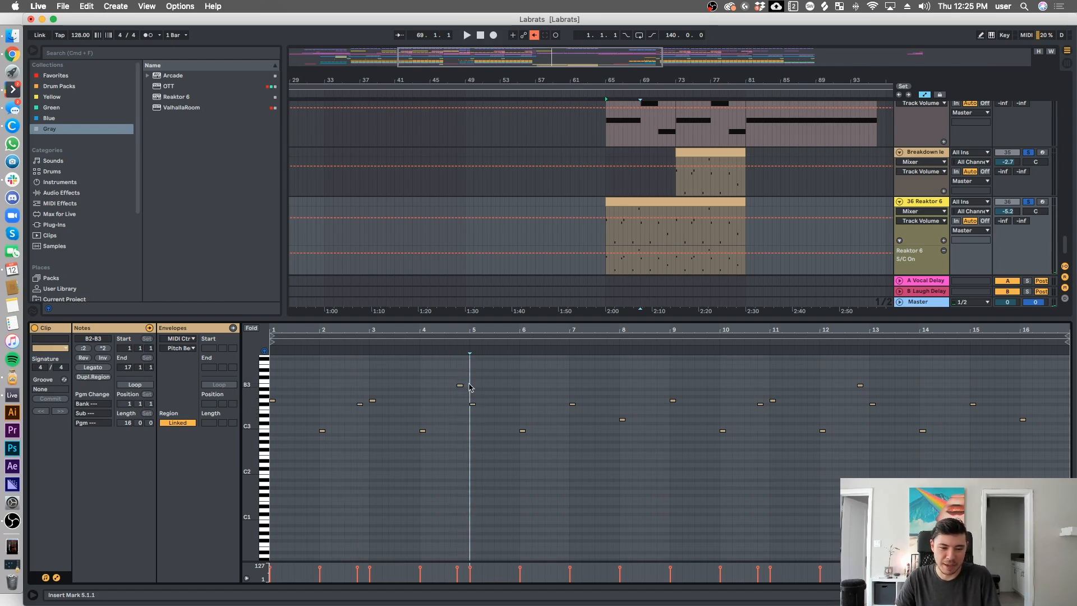
Point out the note at 4.4.1 and mark off the clip's first four bars, from 1.1.1 to 5.1.1.
click(451, 401)
click(458, 414)
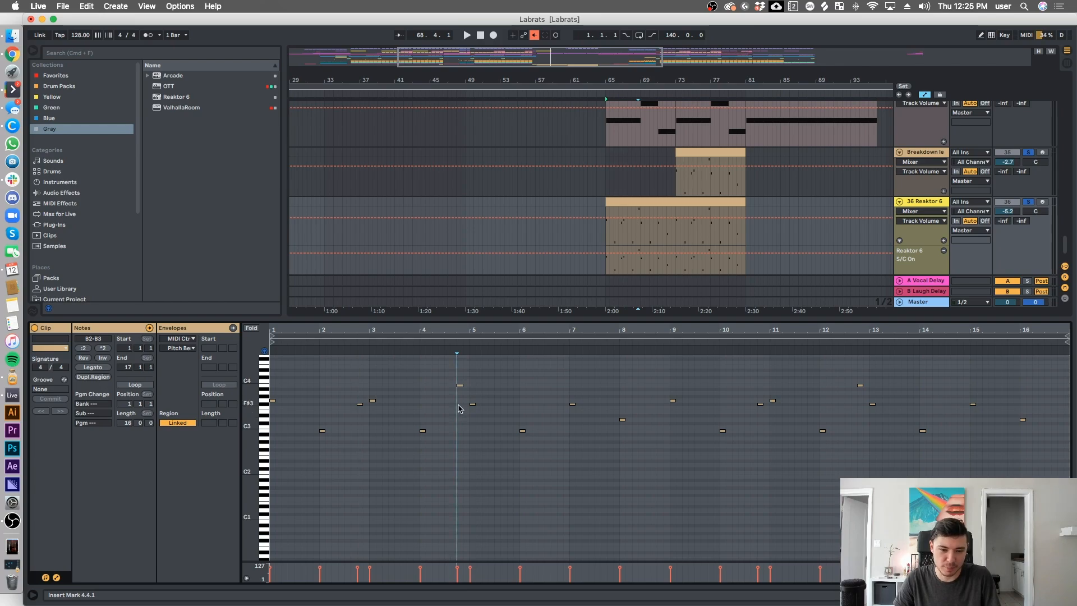
click(470, 372)
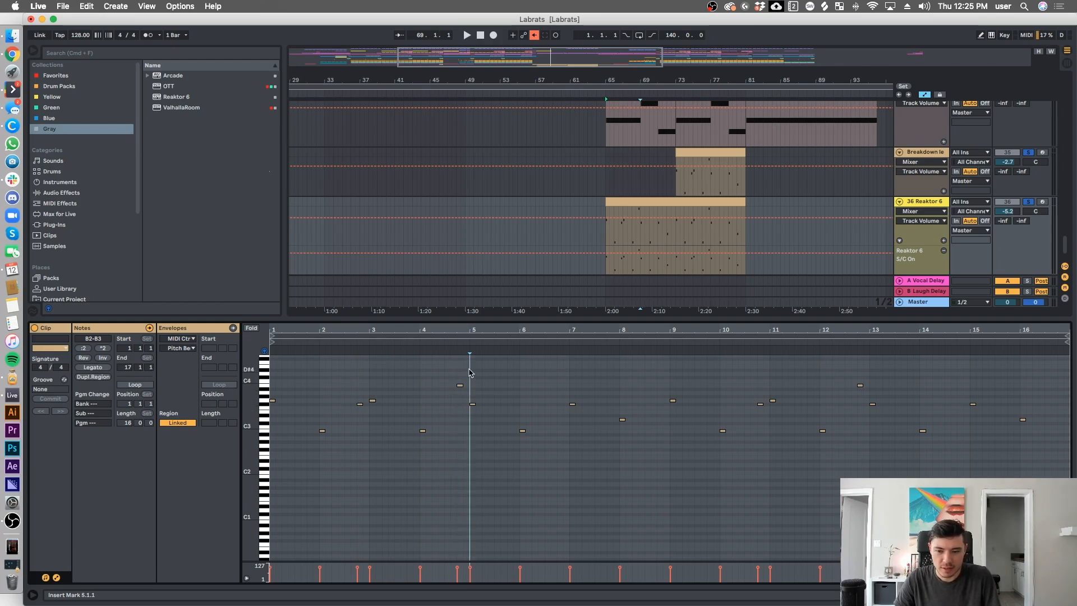
mouse_move(470, 372)
mouse_down()
mouse_move(329, 365)
mouse_move(269, 384)
mouse_up()
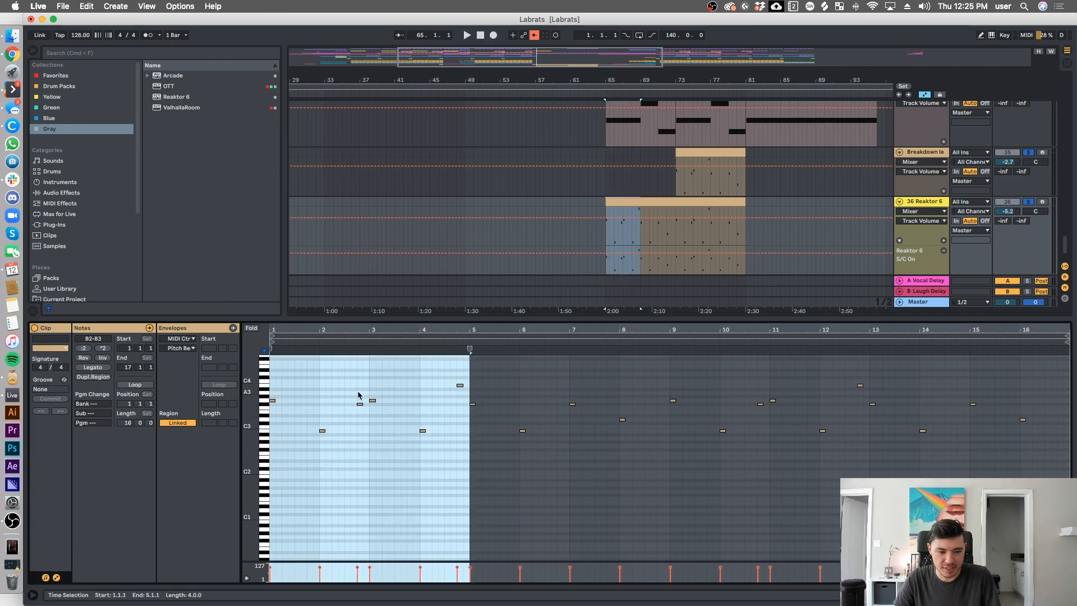
click(357, 397)
click(457, 394)
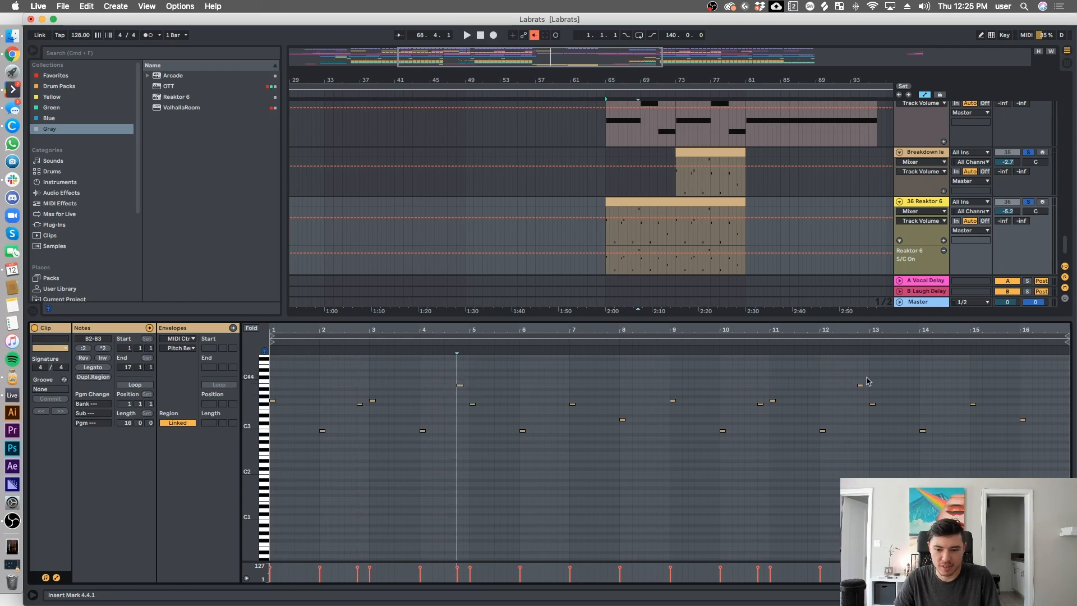
Select the first eight bars of the Reaktor 6 clip, from 1.1.1 to 9.1.1, to show the repeating phrase.
click(766, 386)
click(669, 363)
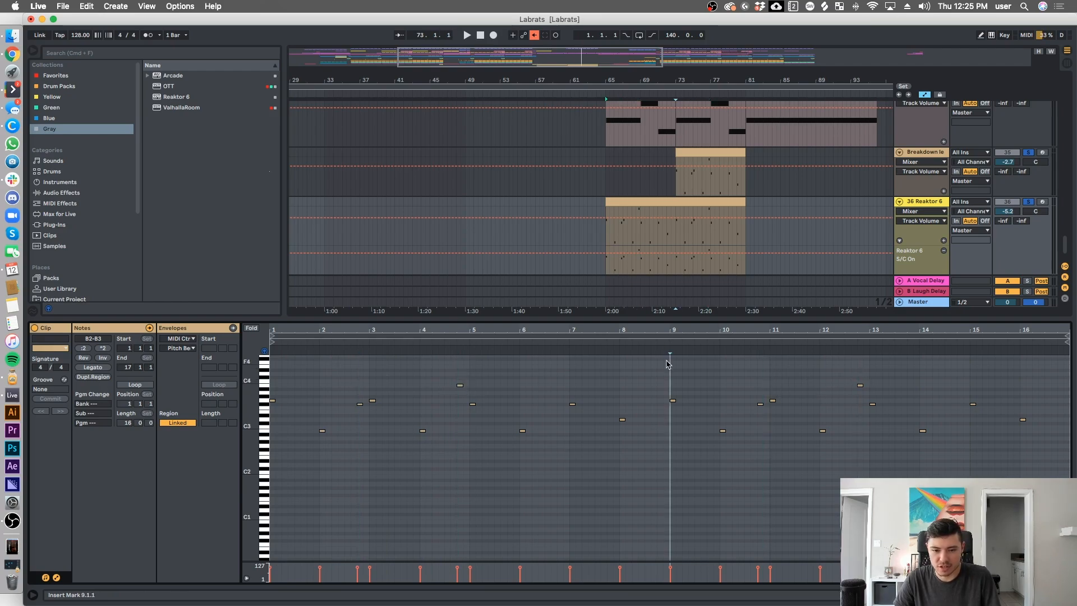
drag(669, 363, 270, 367)
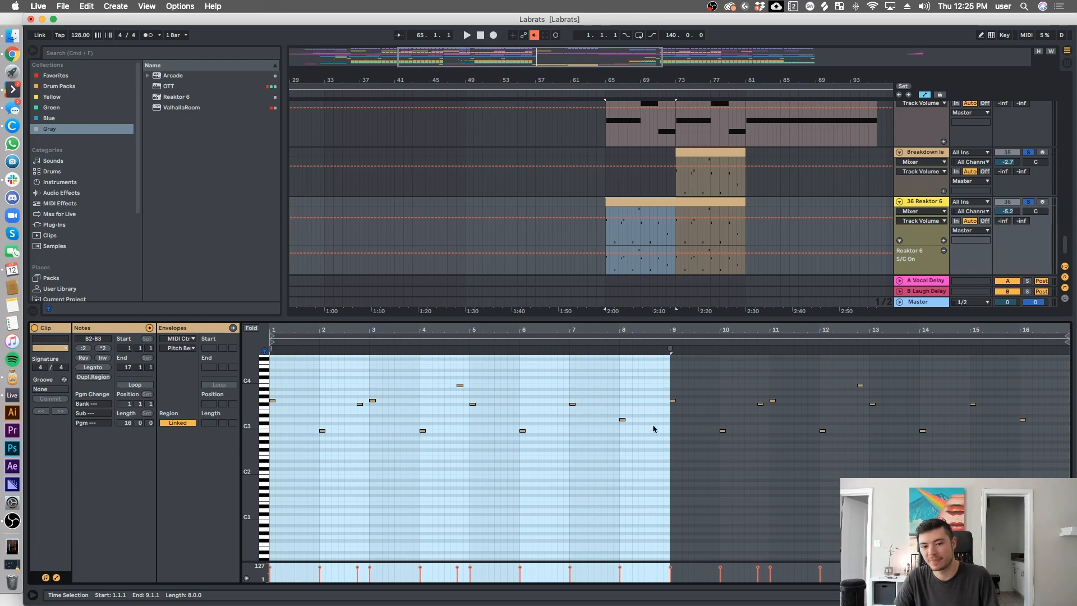
Trace the melody through bars 9 to 12 of the Reaktor 6 clip, selecting the G3 note at 11.1.1.
click(675, 387)
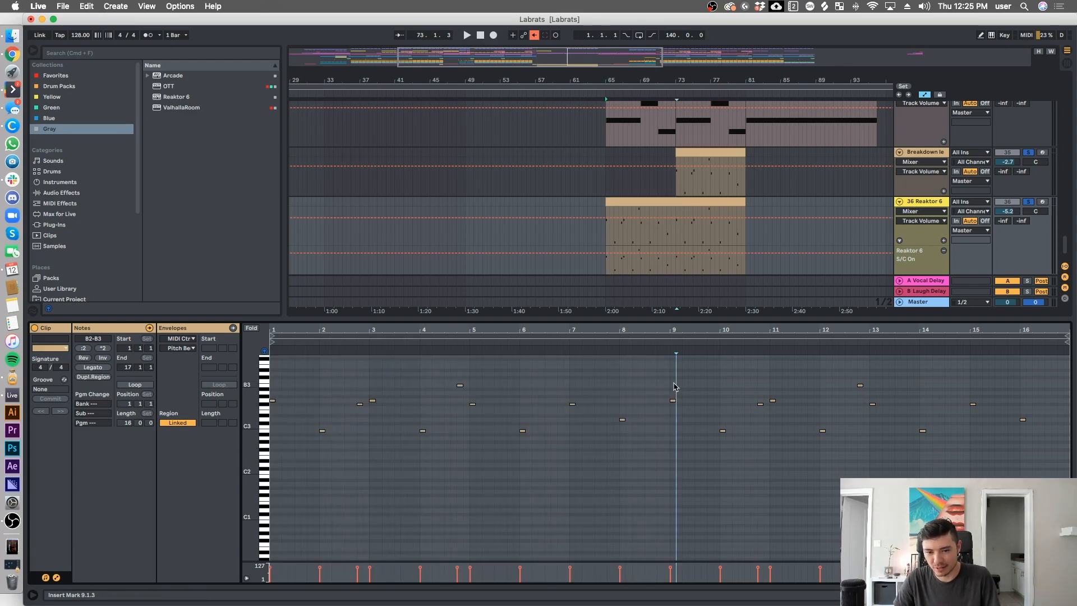
click(726, 416)
click(763, 418)
click(761, 404)
click(776, 391)
click(772, 401)
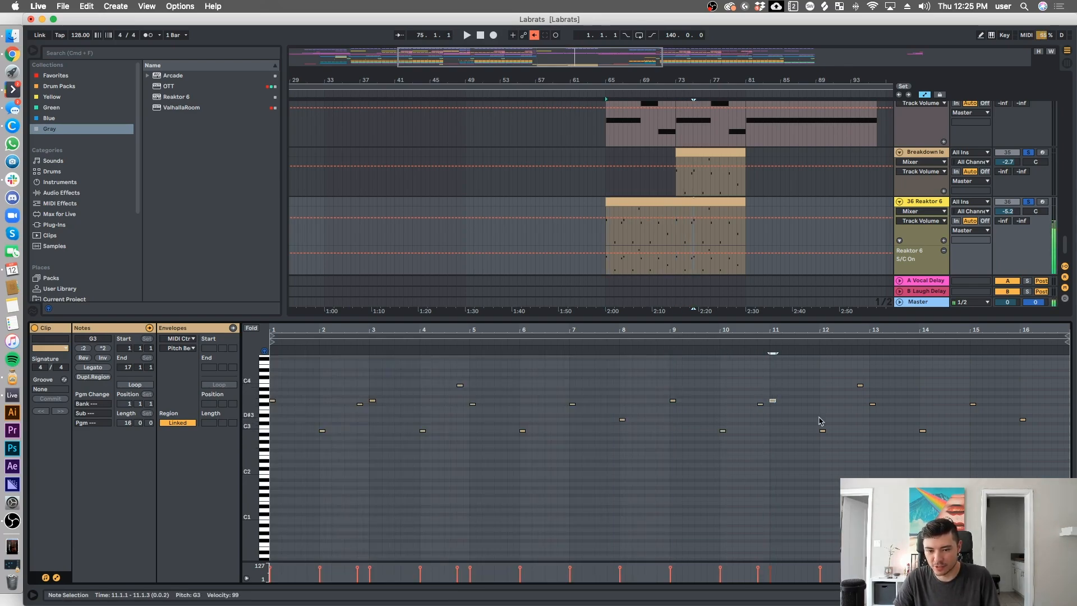
click(820, 469)
Select the notes from the end of bar 12 to bar 16 one after another to examine the melody's ending.
drag(864, 378, 860, 394)
drag(878, 389, 923, 461)
drag(976, 392, 973, 415)
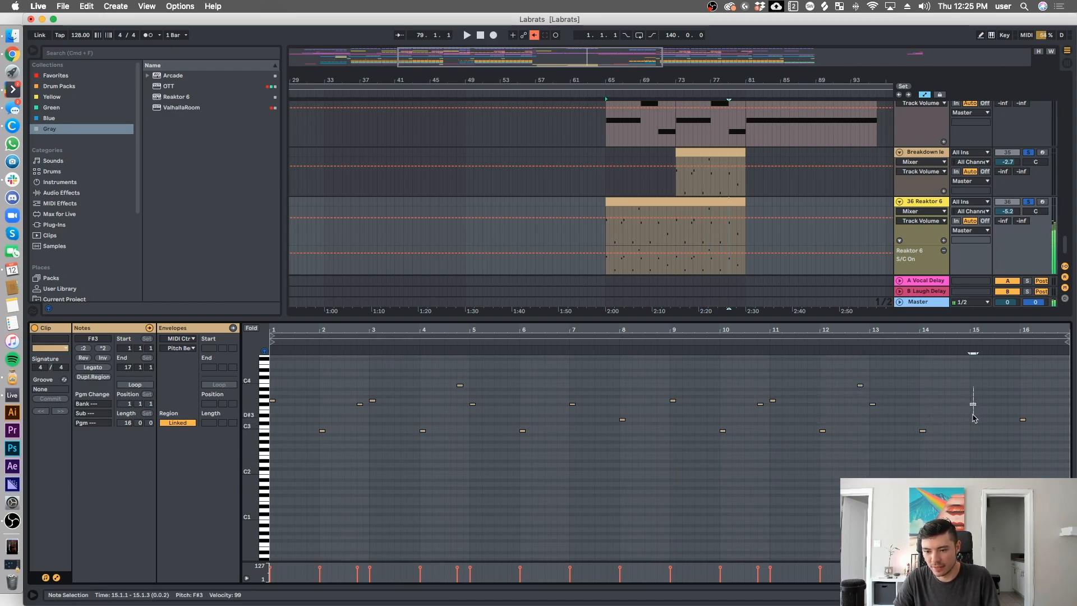
drag(1038, 402, 1014, 446)
click(1012, 460)
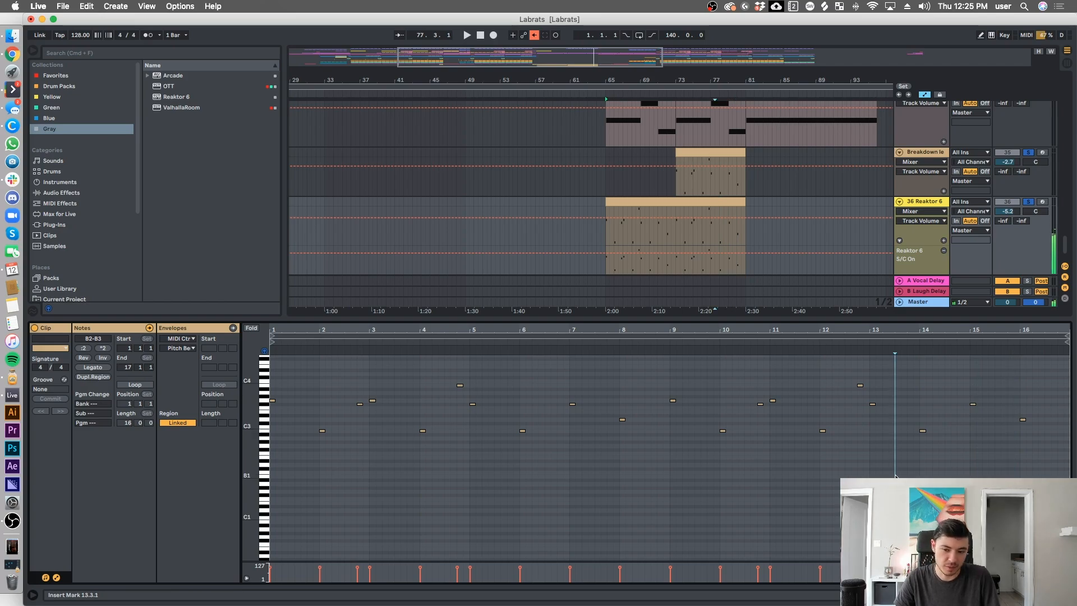
Place the arrangement insert marker at 65.1.1 on the Reaktor 6 track and show the track's device chain.
click(676, 235)
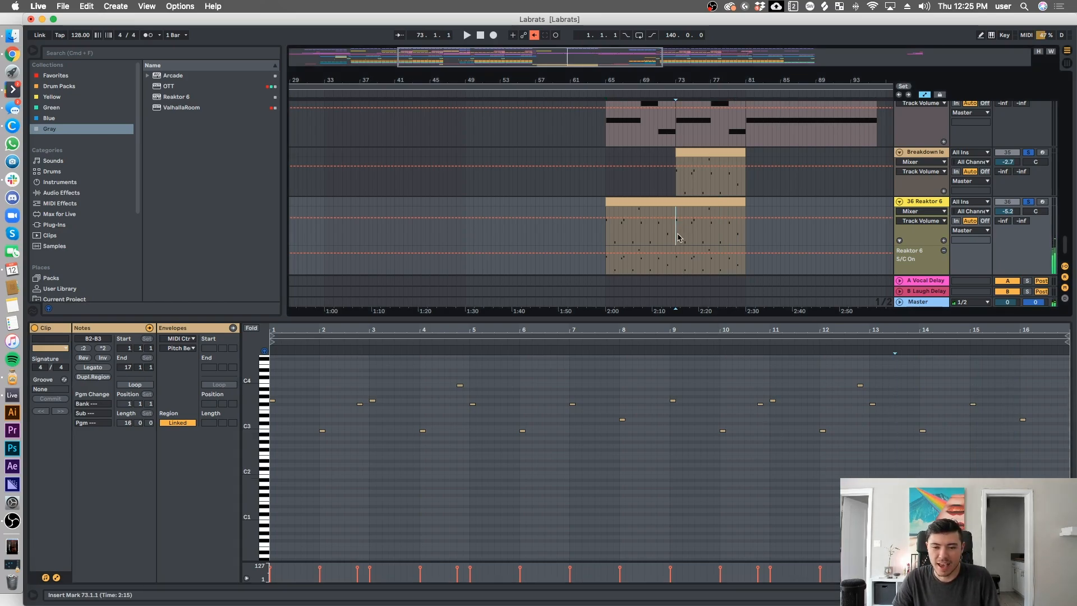
click(606, 238)
scroll(612, 252, down, 2)
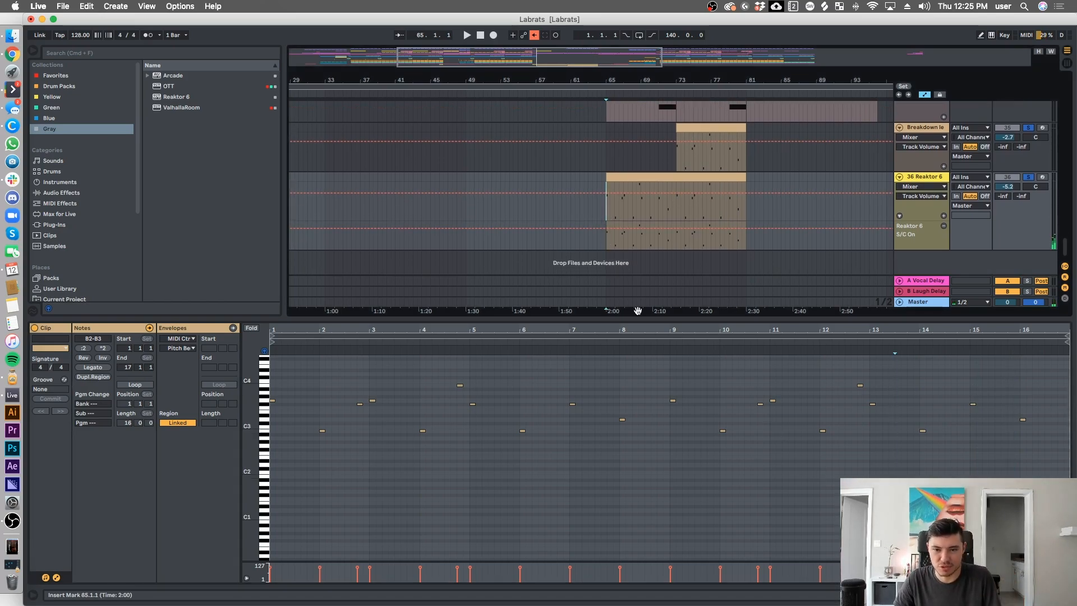
key(shift+Tab)
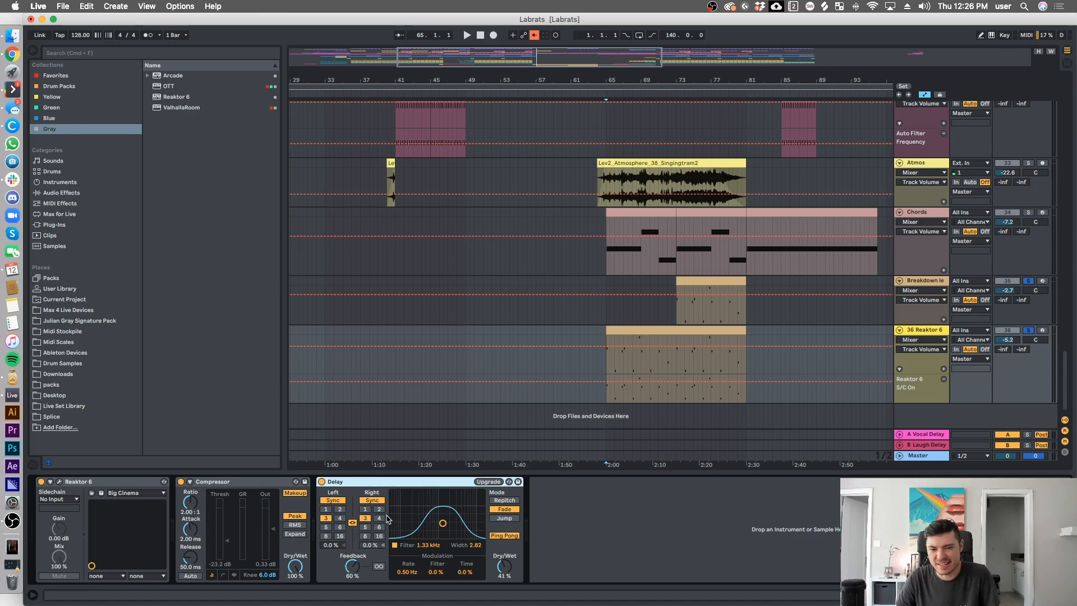
Unfold the A Vocal Delay and B Laugh Delay return tracks and review their devices.
click(921, 434)
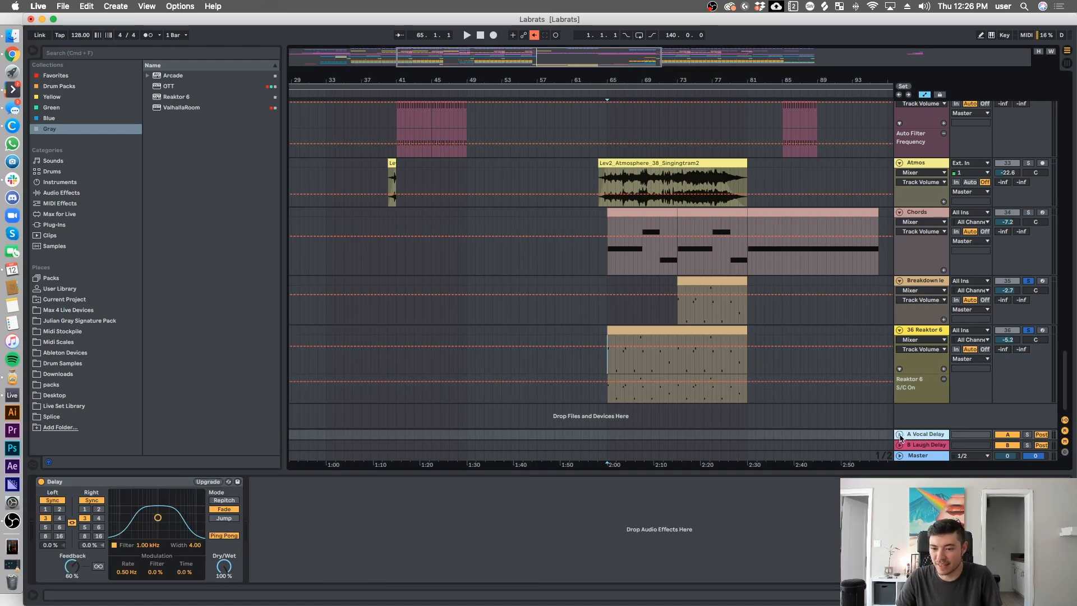
click(899, 435)
scroll(869, 379, down, 1)
click(922, 444)
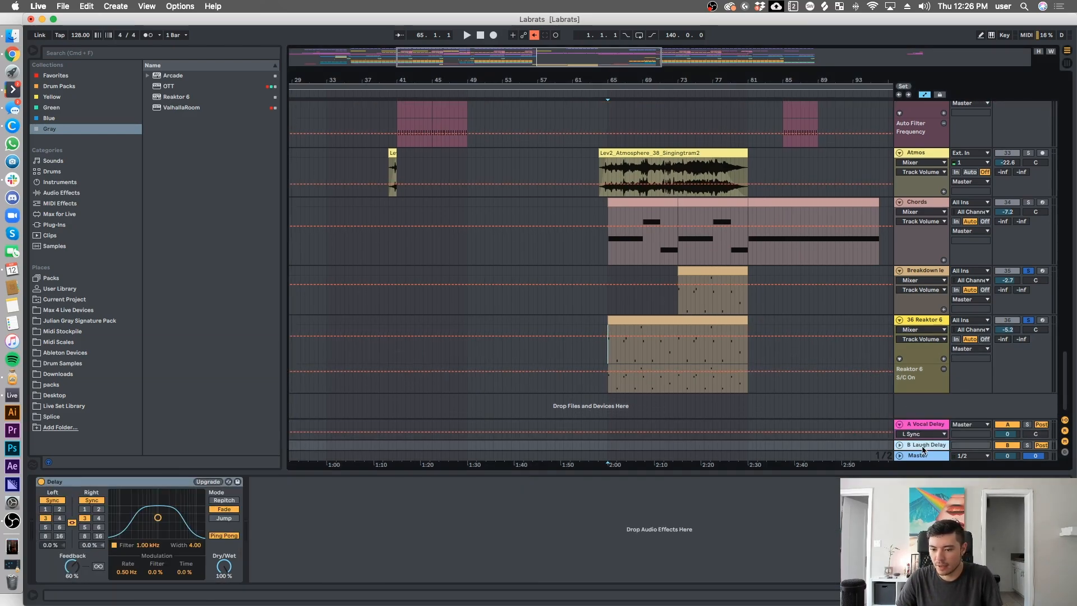
click(899, 444)
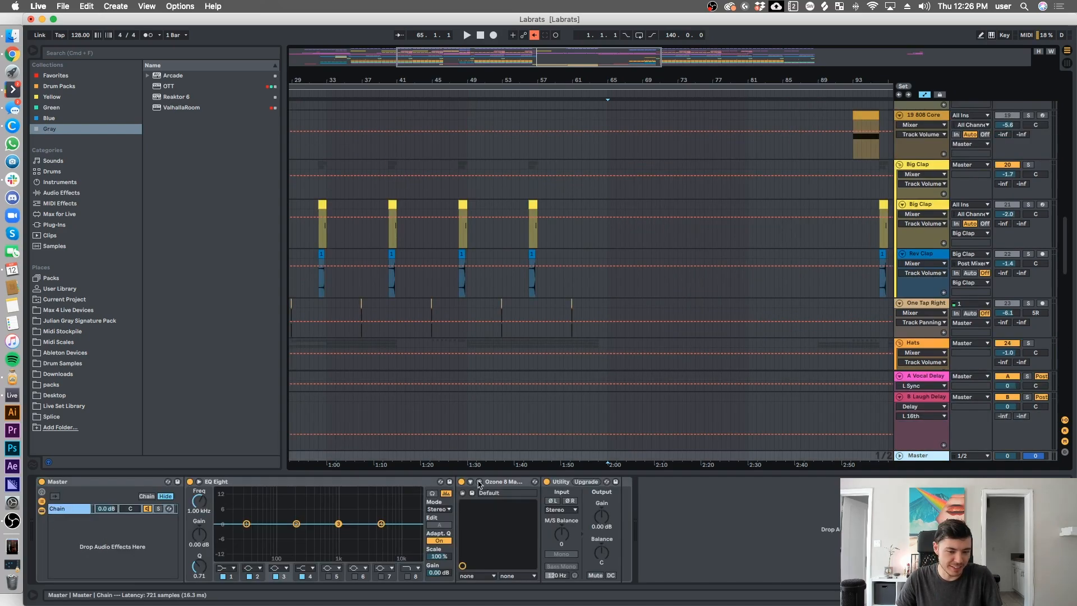
Open the master track's Ozone 8 Maximizer to review its settings, and close it again.
click(479, 482)
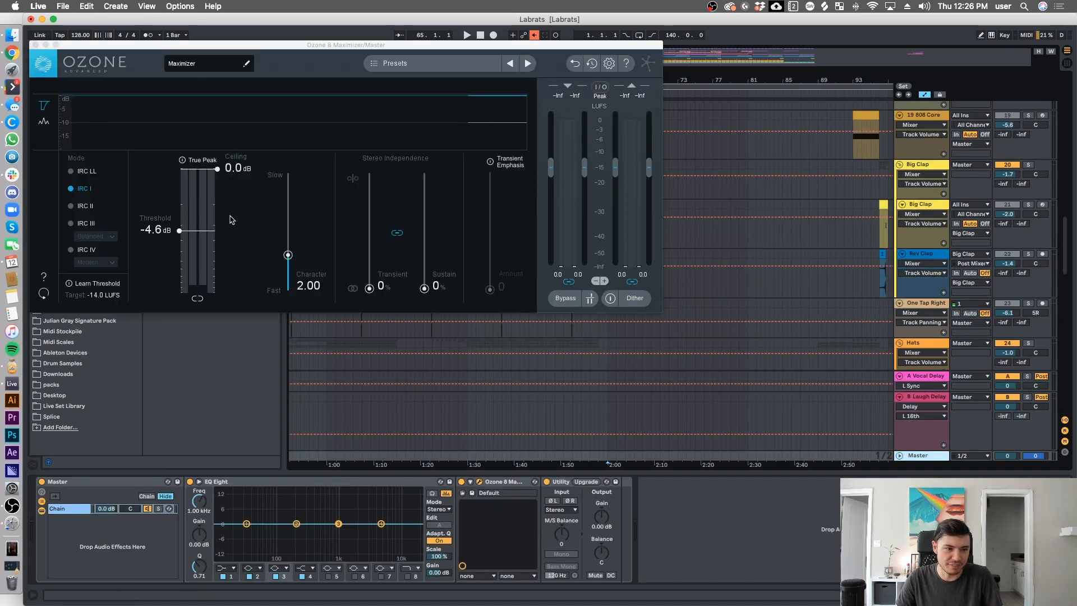
click(36, 46)
scroll(637, 290, up, 10)
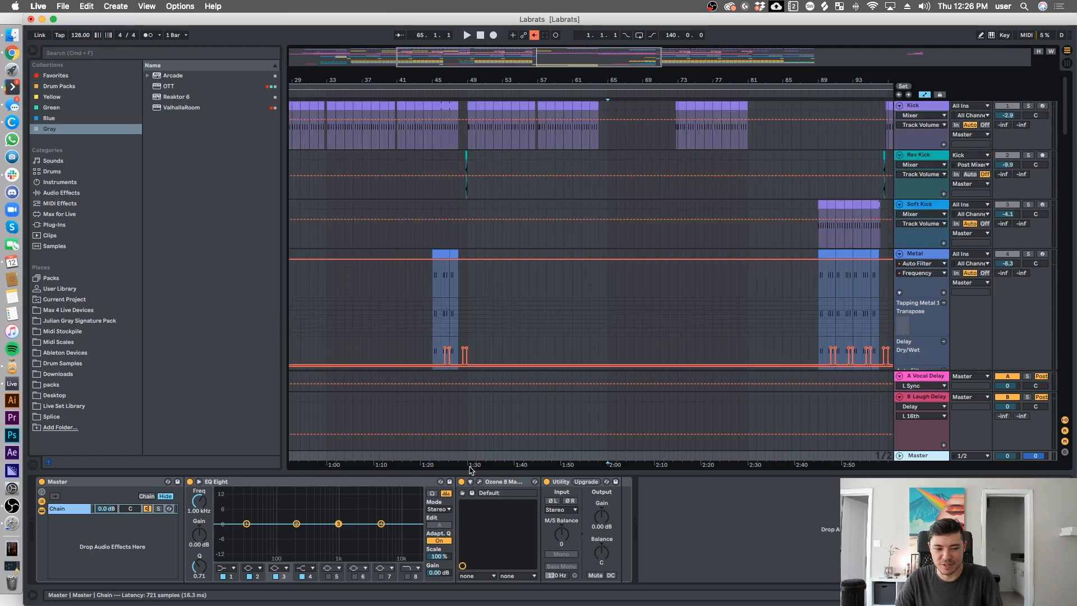
click(480, 482)
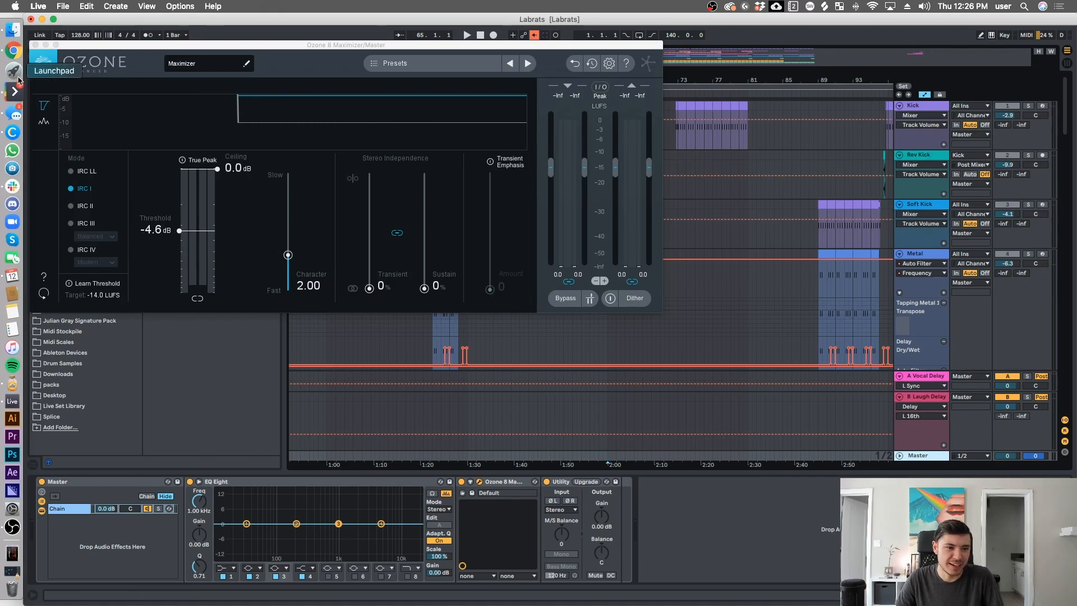
click(35, 44)
Fold the Metal, Soft Kick, Laugh and Rev Kick tracks, and collapse all remaining arrangement tracks at once.
click(899, 255)
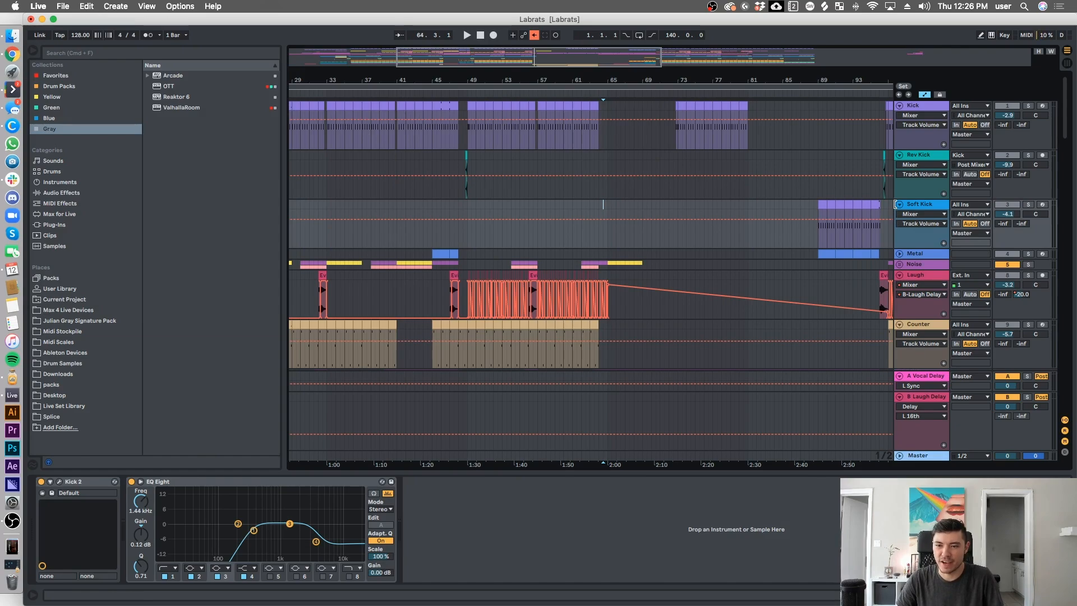
click(899, 205)
click(900, 236)
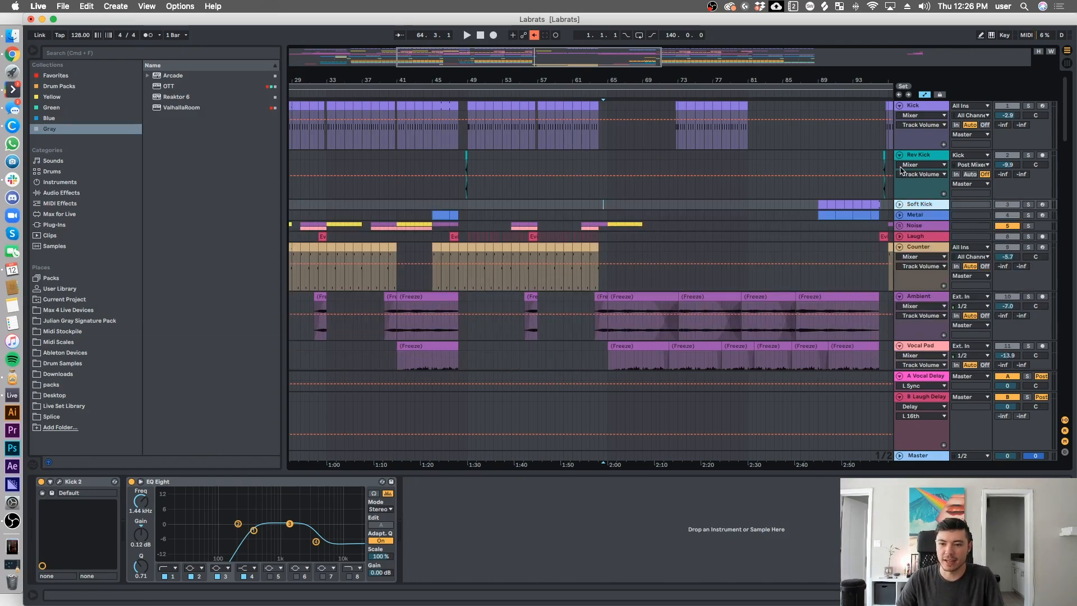
click(899, 155)
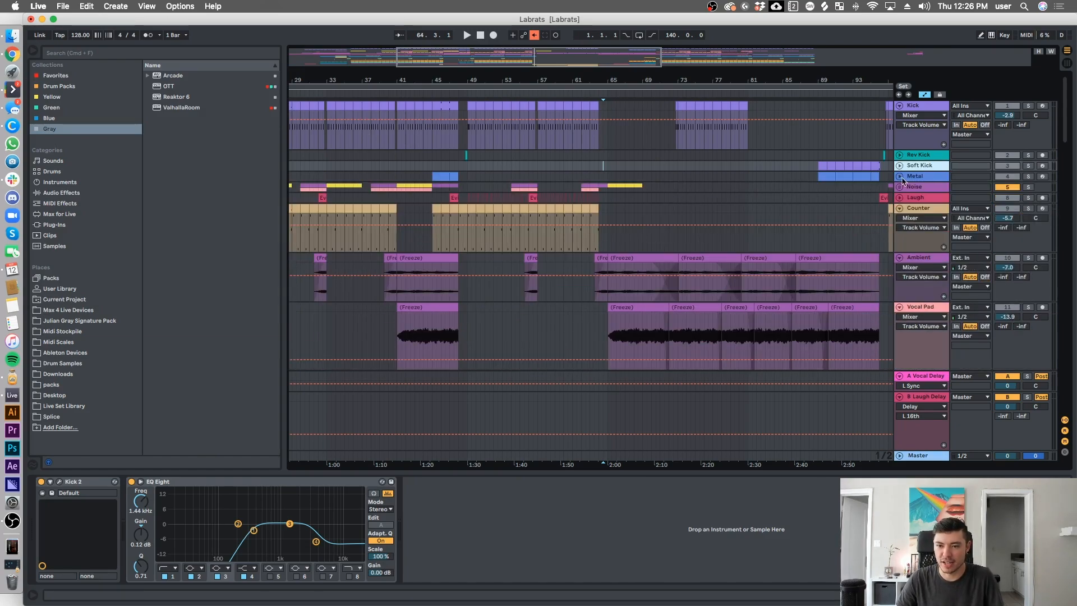
alt+click(899, 208)
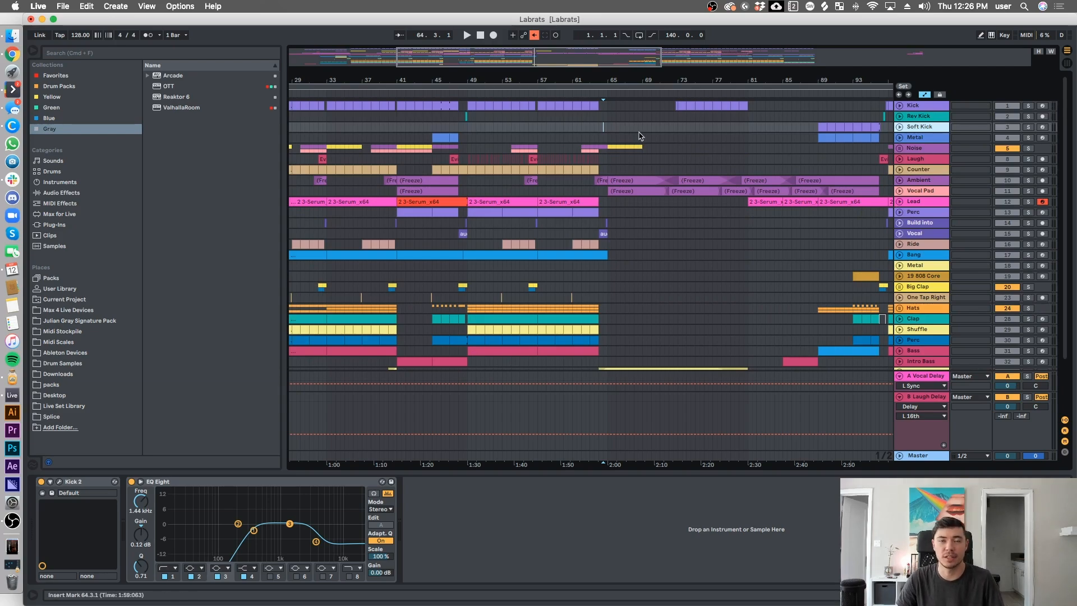